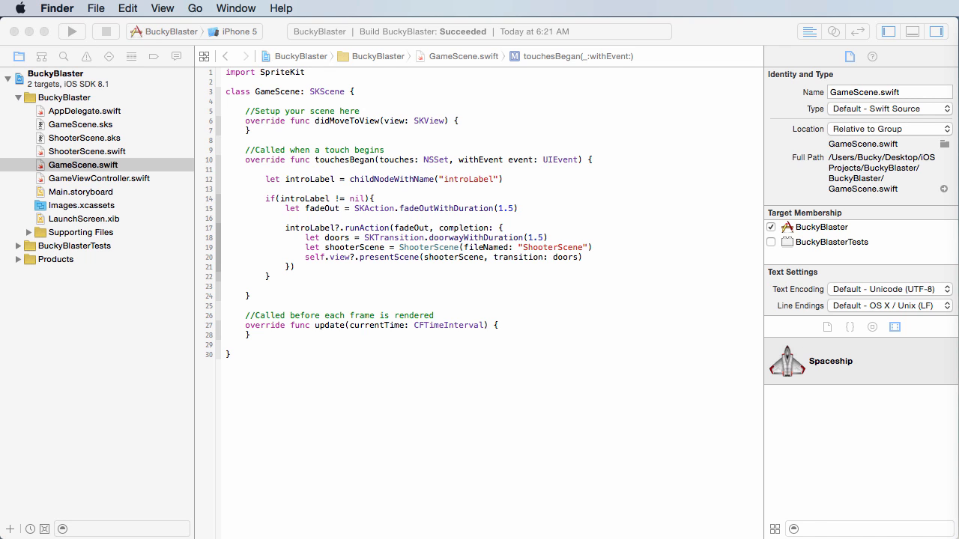
# Step: Bring the shooter folder into view, check bullet.png and starball.png, and enter shooter.atlas
pyautogui.moveTo(599, 389); pyautogui.dragTo(593, 223)
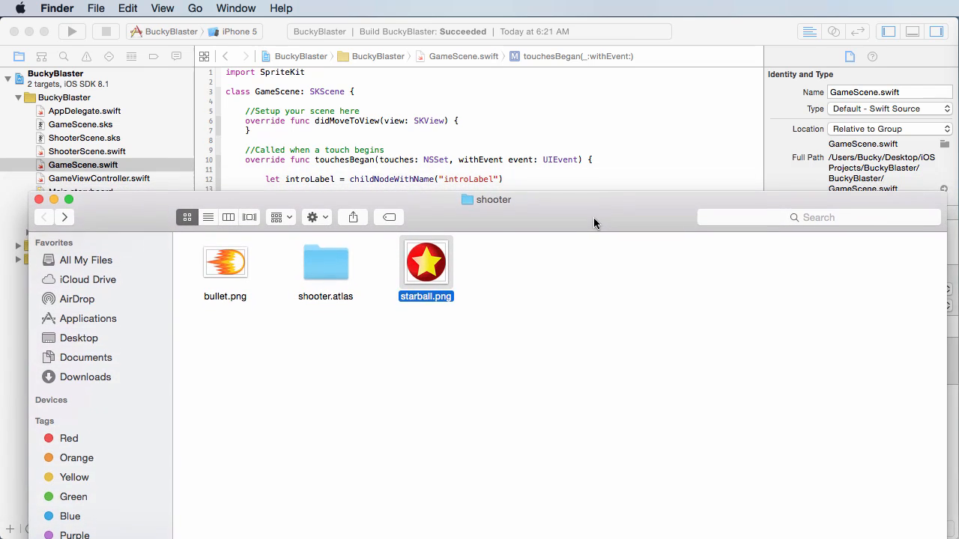
pyautogui.click(228, 262)
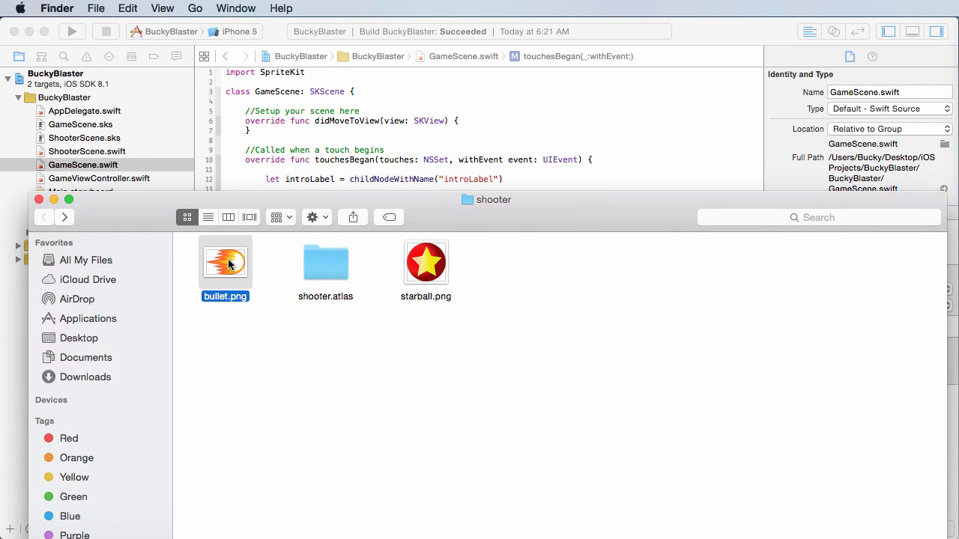
pyautogui.click(423, 274)
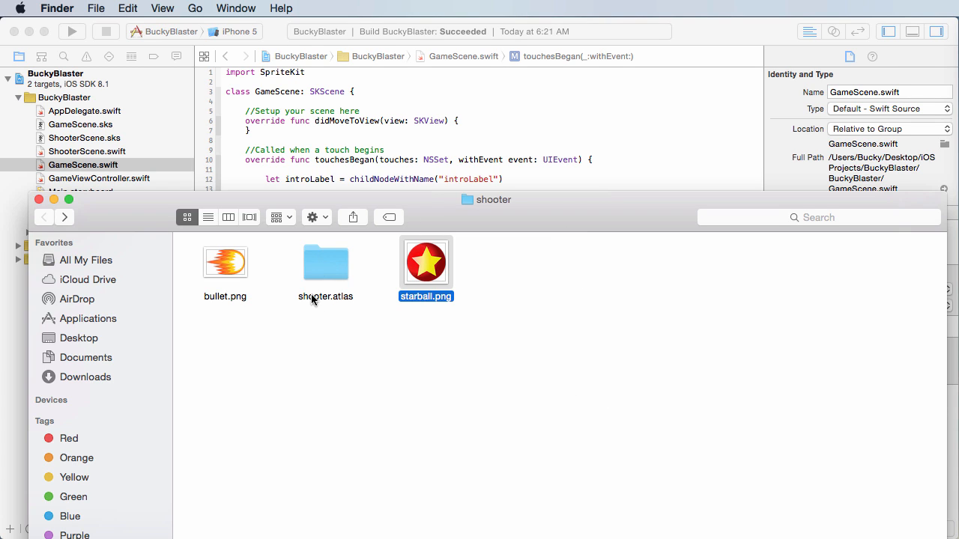
pyautogui.doubleClick(322, 265)
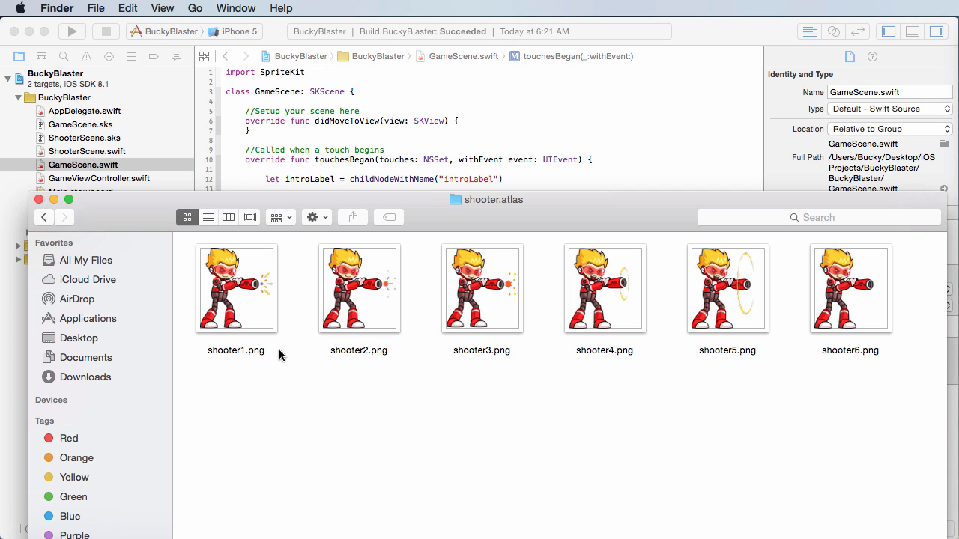
# Step: Review the shooter1–shooter6 animation frames and tidy their icons with Clean Up
pyautogui.click(260, 320)
pyautogui.click(372, 317)
pyautogui.click(481, 313)
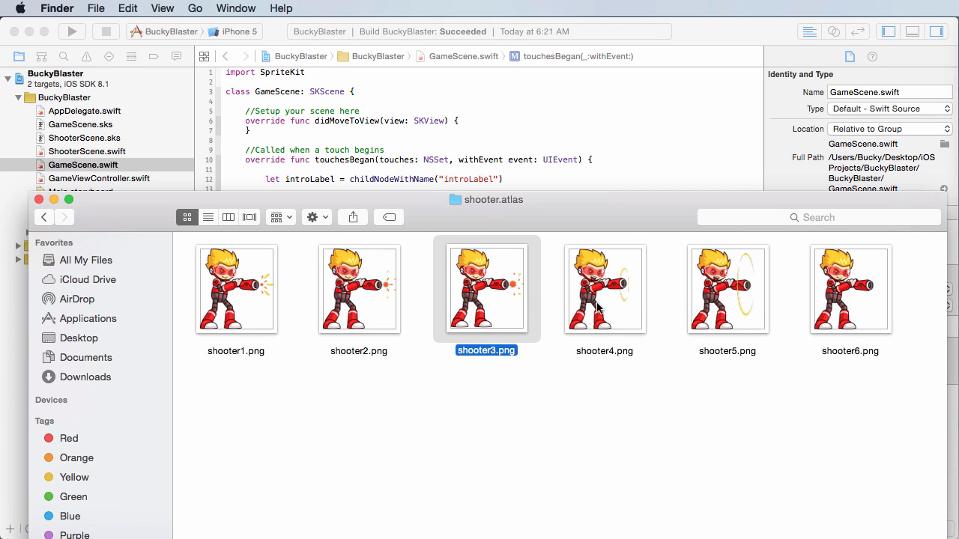
pyautogui.click(719, 309)
pyautogui.click(842, 311)
pyautogui.rightClick(592, 423)
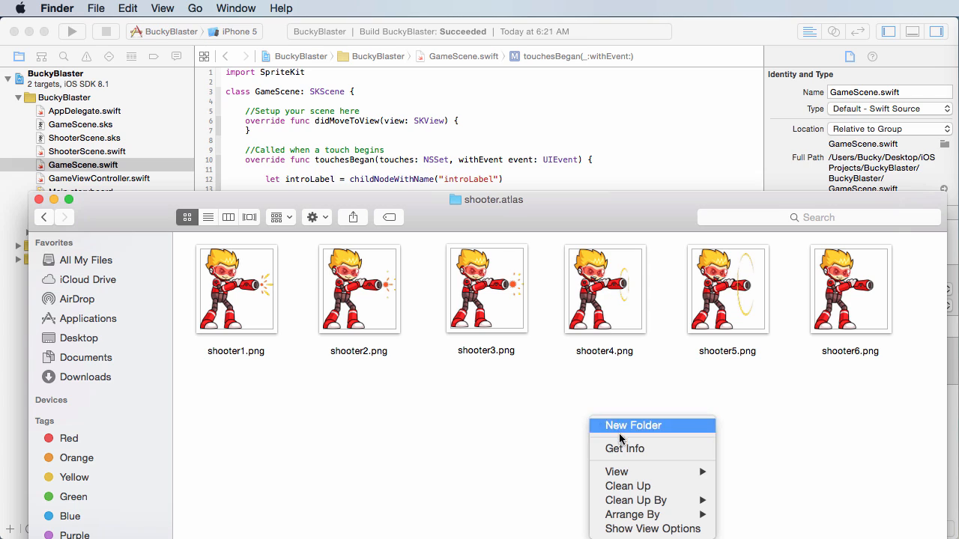
pyautogui.click(628, 487)
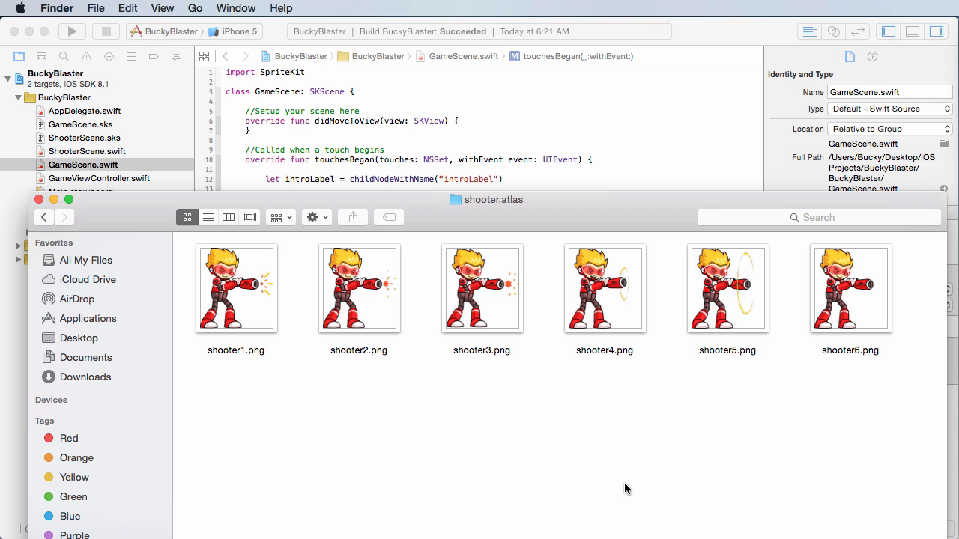
# Step: Return to the parent shooter folder and leave nothing selected
pyautogui.click(44, 217)
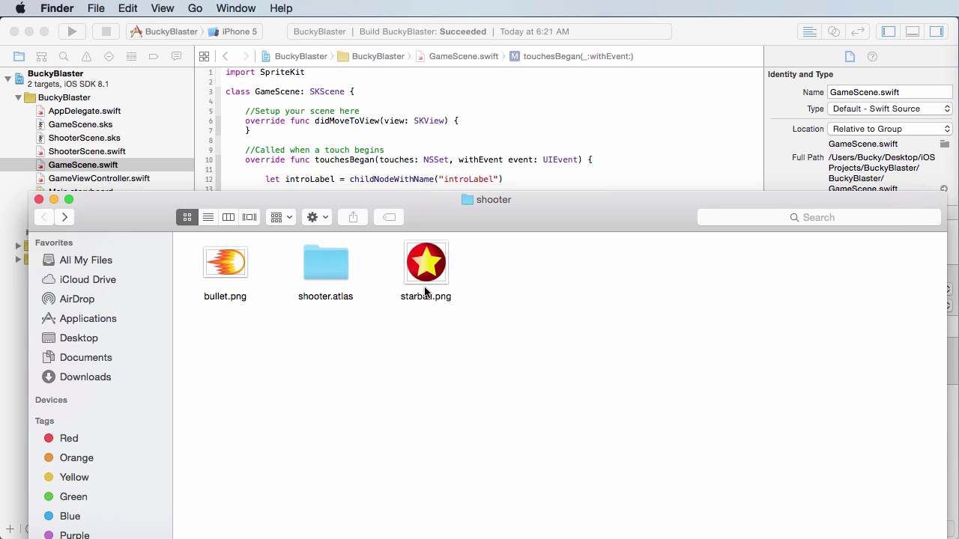
pyautogui.click(328, 264)
pyautogui.click(334, 355)
# Step: Shuffle the Finder window aside and back, revisiting the shooter.atlas folder over Xcode
pyautogui.moveTo(584, 221); pyautogui.dragTo(584, 536)
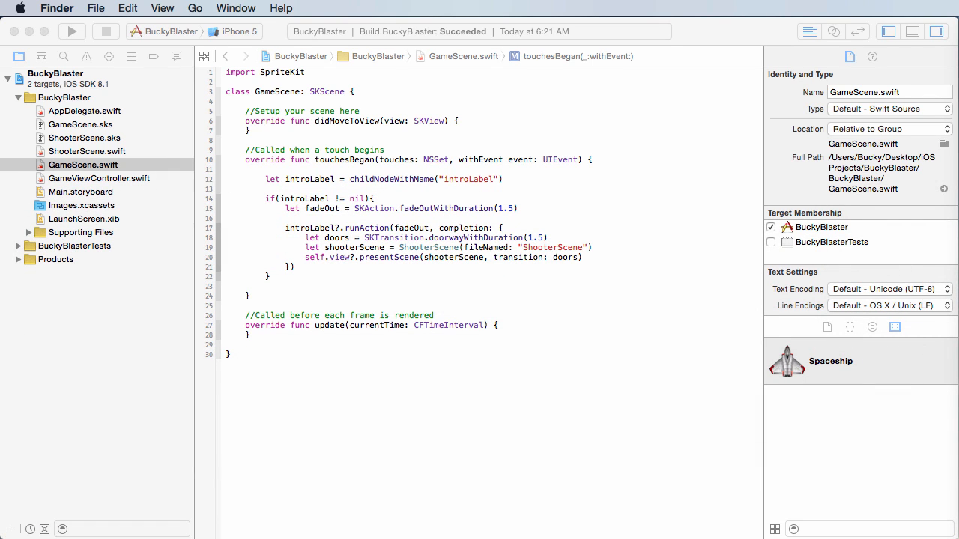
pyautogui.moveTo(584, 536); pyautogui.dragTo(585, 310)
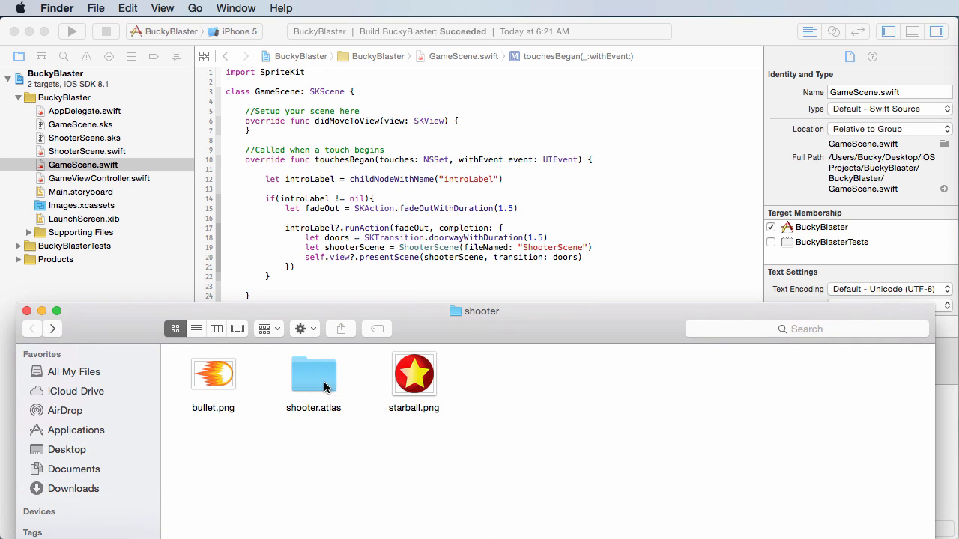
pyautogui.doubleClick(314, 379)
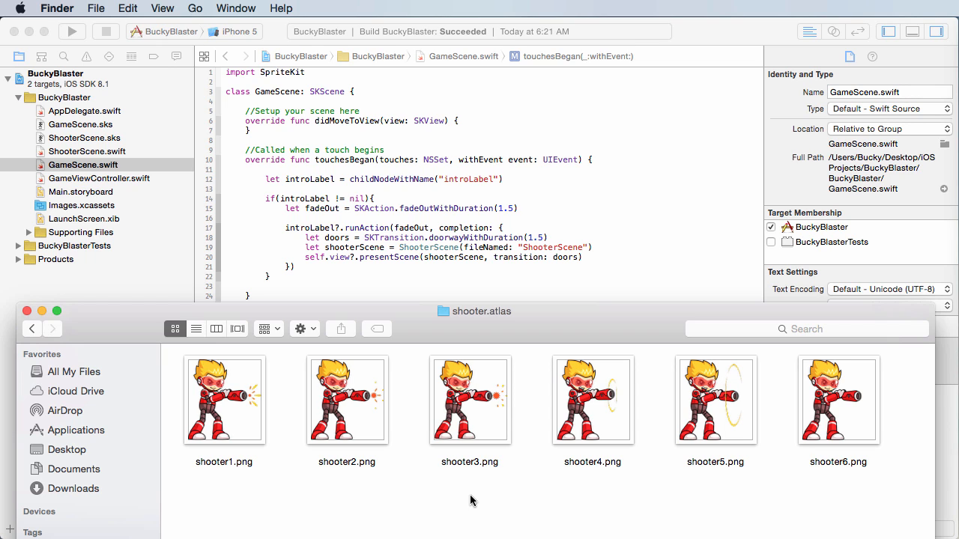
pyautogui.moveTo(561, 313); pyautogui.dragTo(561, 538)
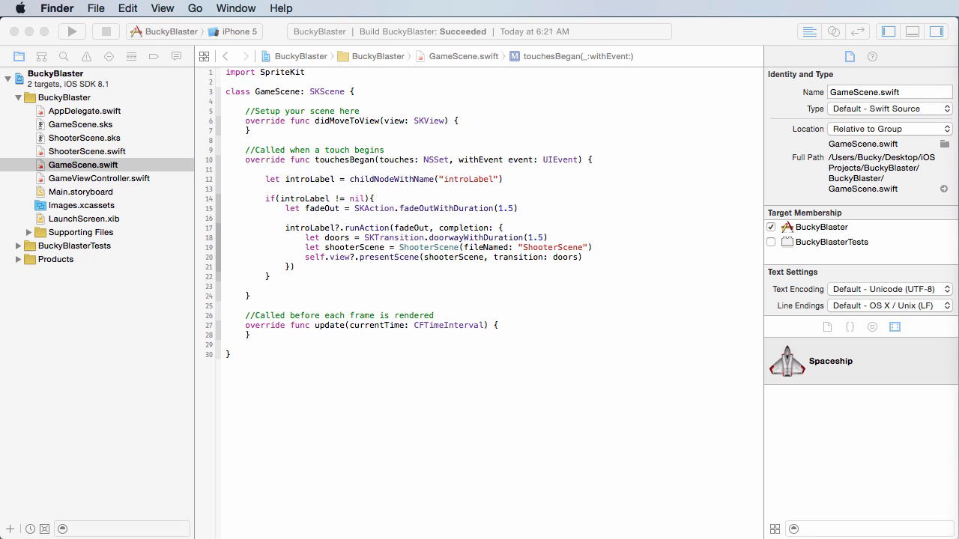
pyautogui.moveTo(762, 536); pyautogui.dragTo(762, 171)
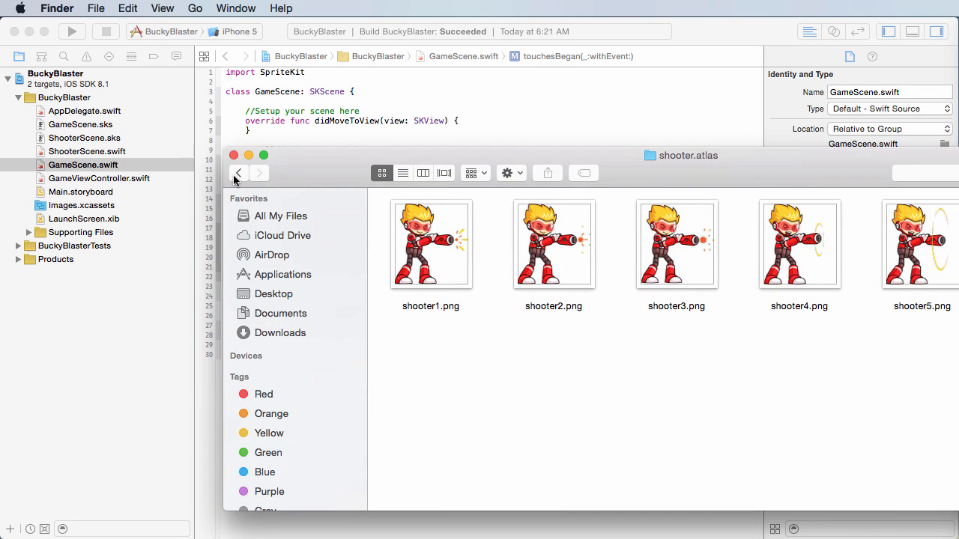
# Step: Go back to the shooter folder, hide Finder, and expand Xcode's Supporting Files group
pyautogui.click(238, 173)
pyautogui.click(521, 225)
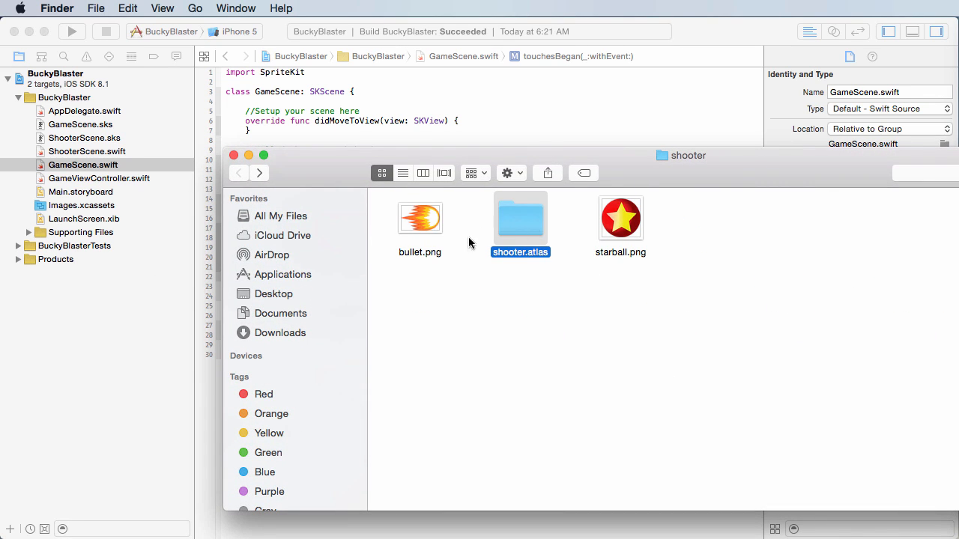
pyautogui.press('super+w')
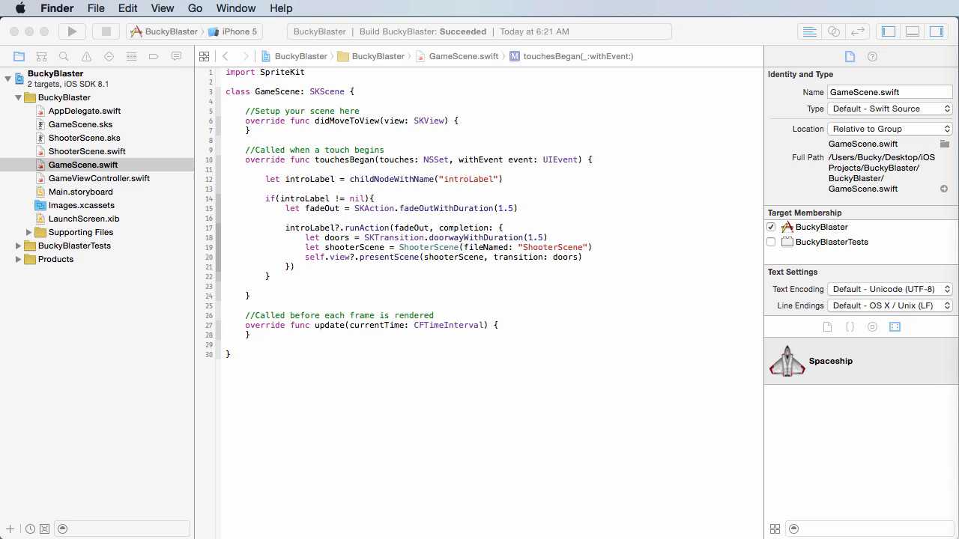
pyautogui.click(29, 232)
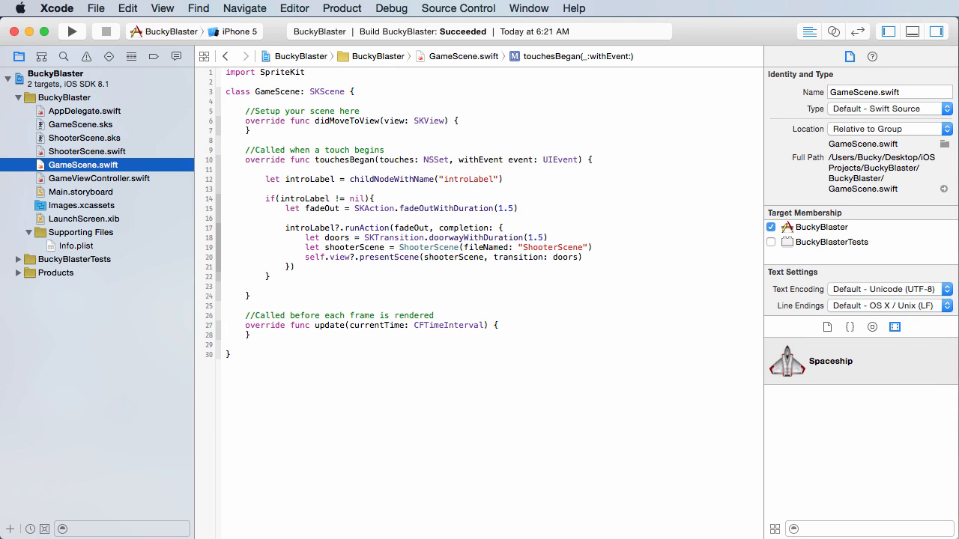
# Step: Drag shooter.atlas from Finder into the project's Supporting Files group
pyautogui.press('super+Tab')
pyautogui.moveTo(310, 212); pyautogui.dragTo(397, 184)
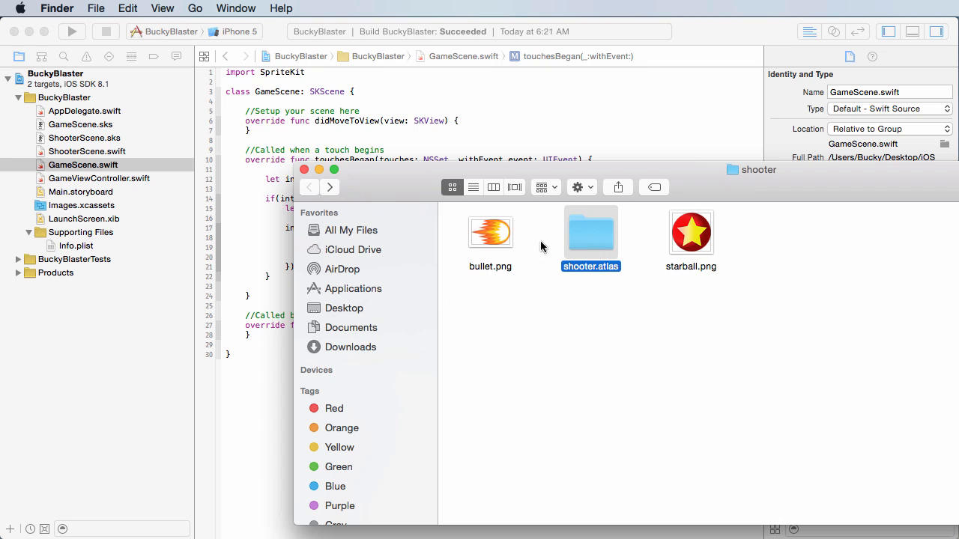
pyautogui.moveTo(594, 238)
pyautogui.mouseDown()
pyautogui.moveTo(456, 283)
pyautogui.moveTo(79, 238)
pyautogui.mouseUp()
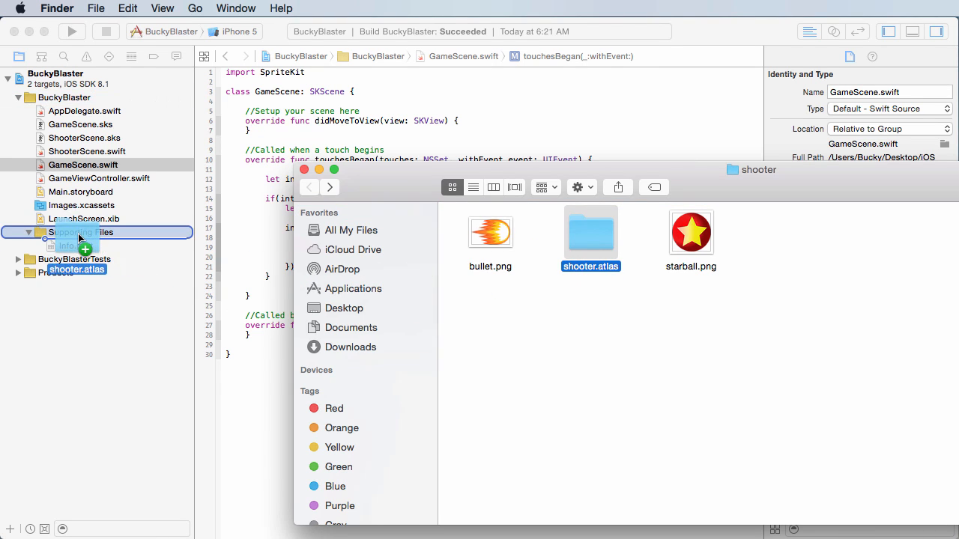
pyautogui.moveTo(78, 234); pyautogui.dragTo(75, 233)
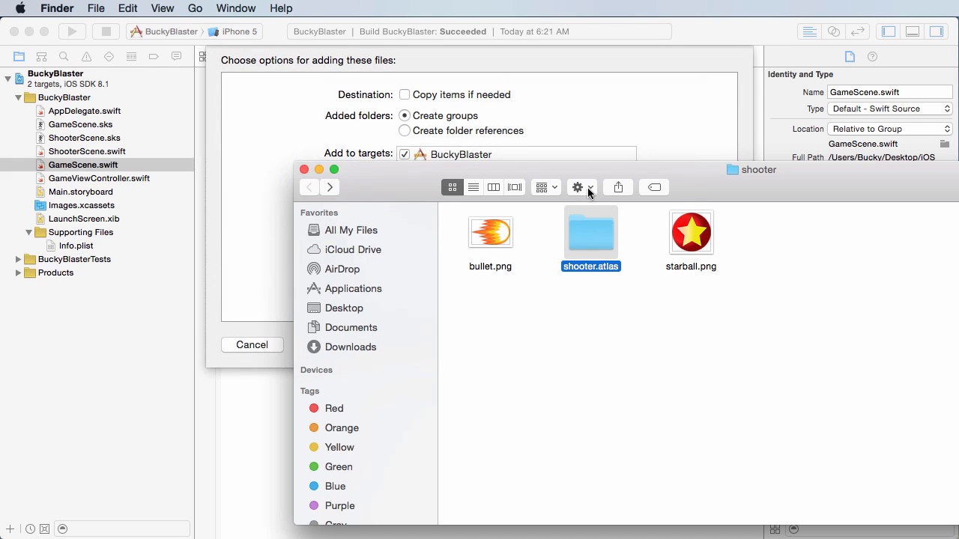
# Step: Confirm adding the atlas with Finish and expand shooter.atlas to list its six frames
pyautogui.press('super+m')
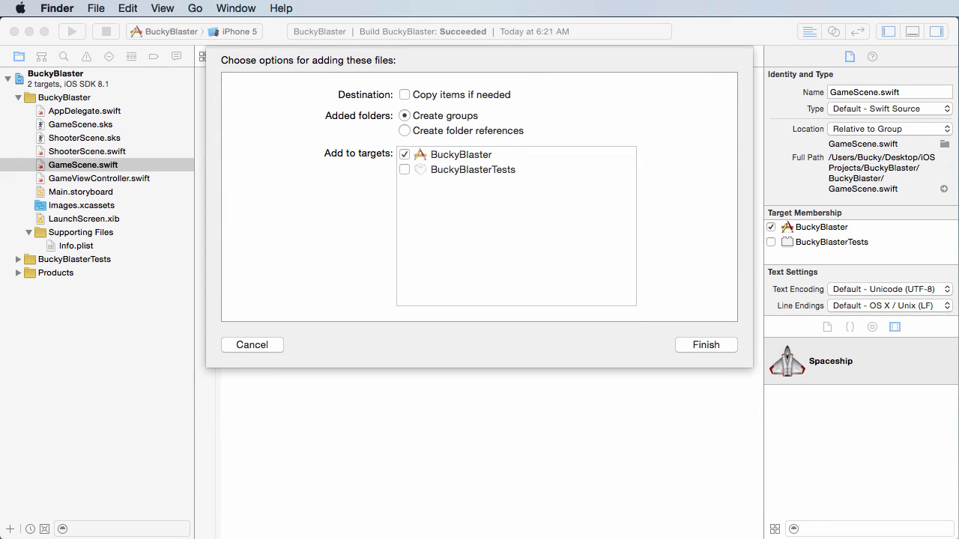
pyautogui.click(693, 345)
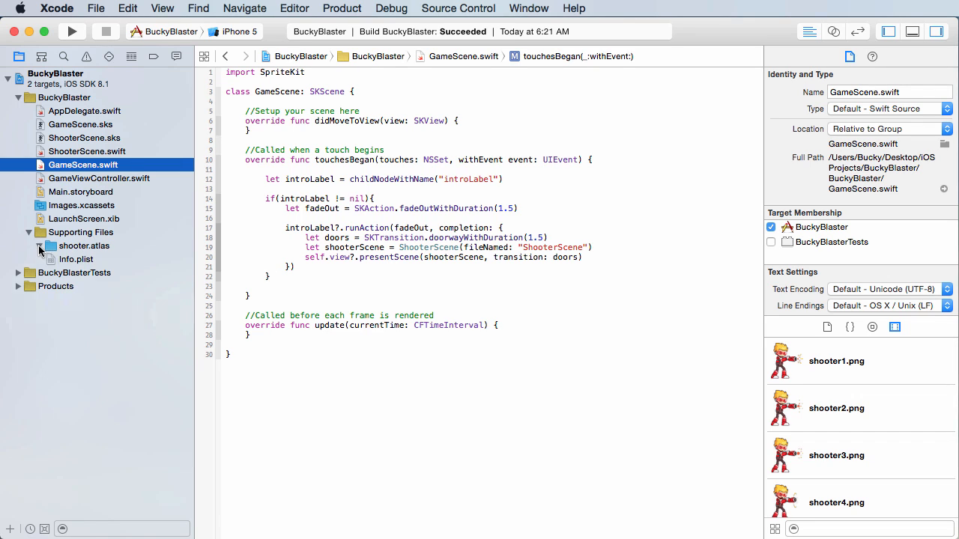
pyautogui.click(39, 246)
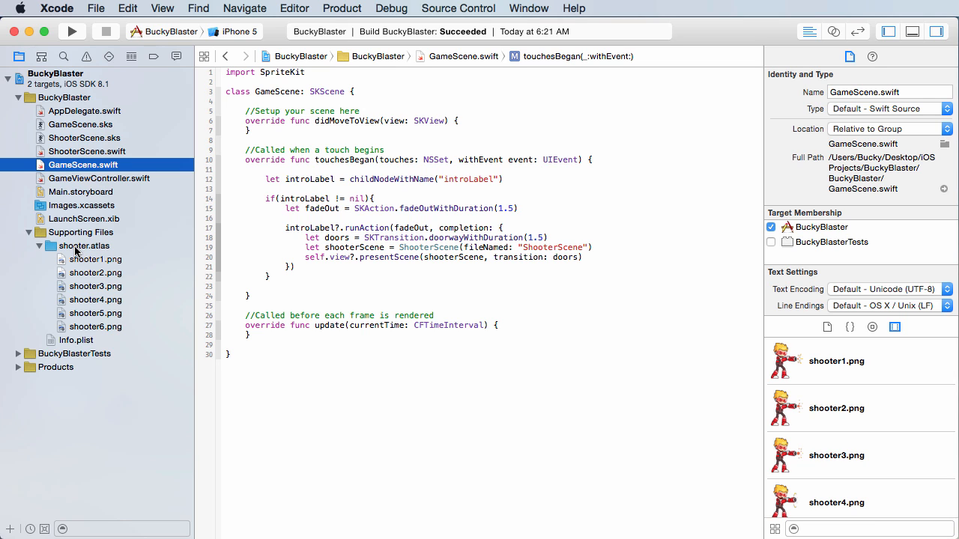
# Step: Close the shooter Finder window and open ShooterScene.sks in the scene editor
pyautogui.press('super+Tab')
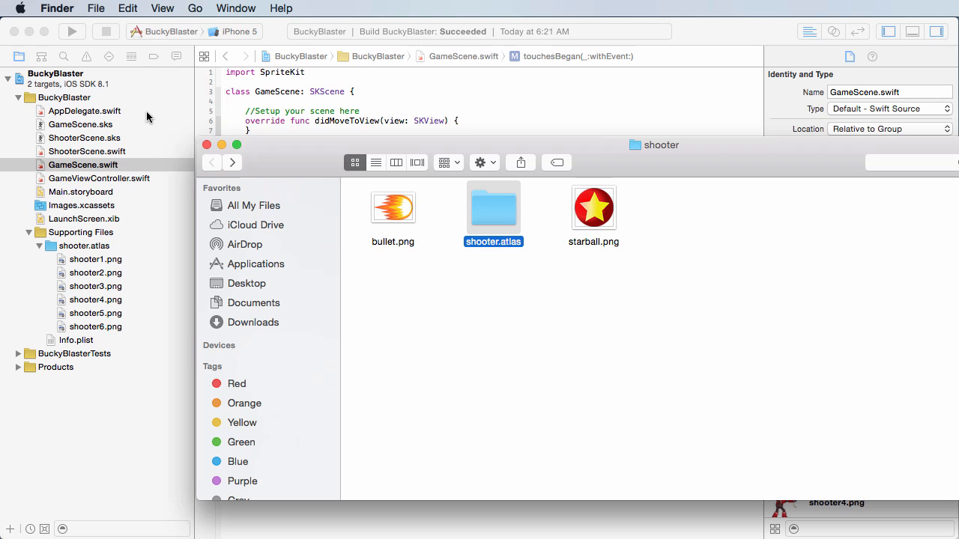
pyautogui.click(206, 144)
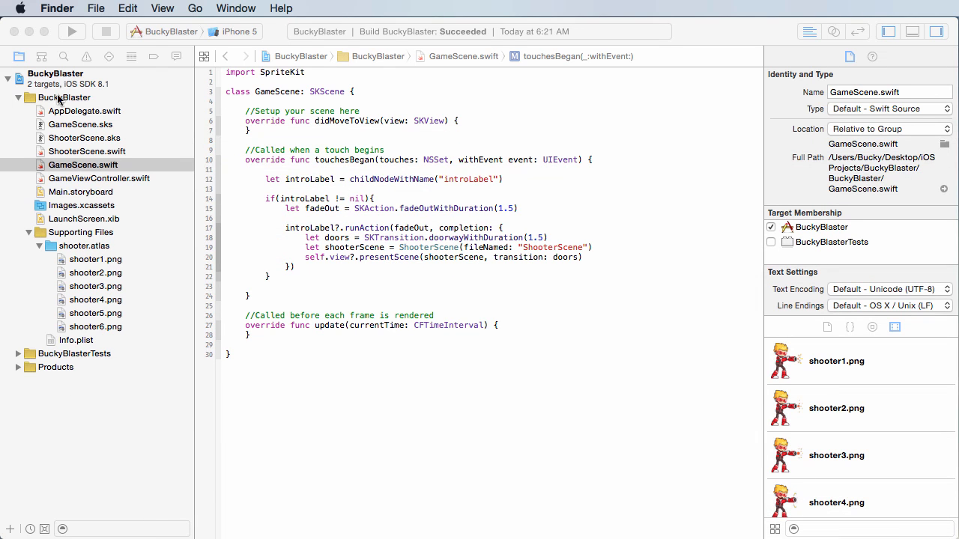
pyautogui.click(78, 140)
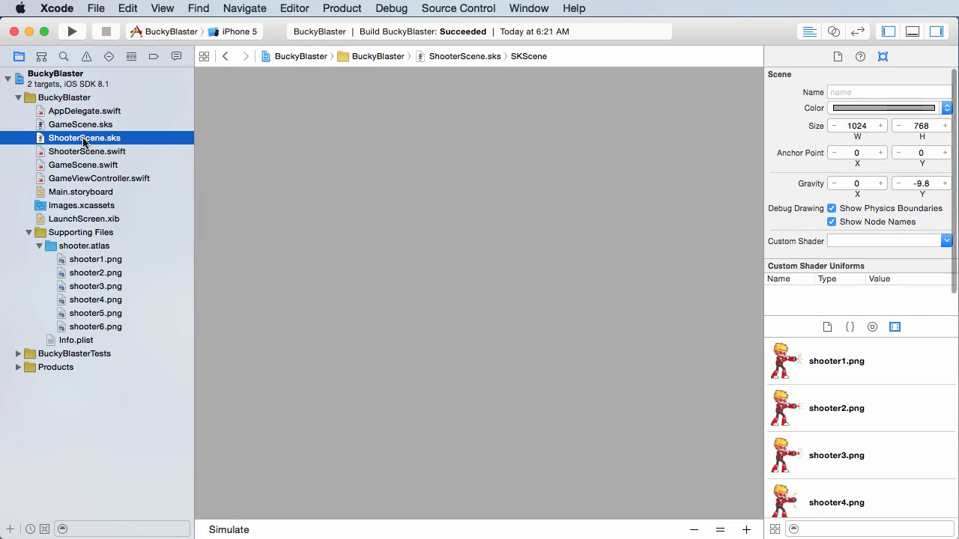
# Step: Zoom out twice to fit the scene boundary and show the shooter PNGs in the Media Library
pyautogui.click(694, 531)
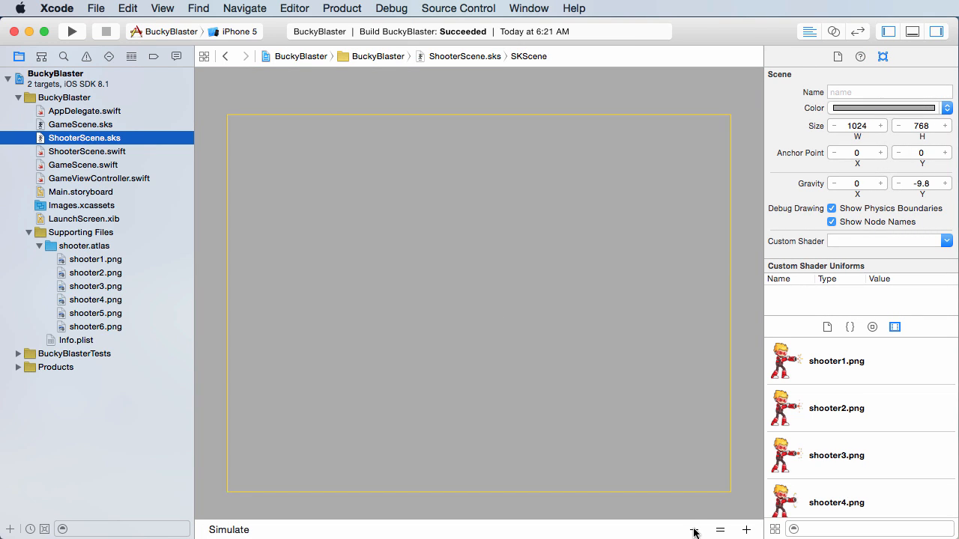
pyautogui.click(694, 530)
pyautogui.click(824, 361)
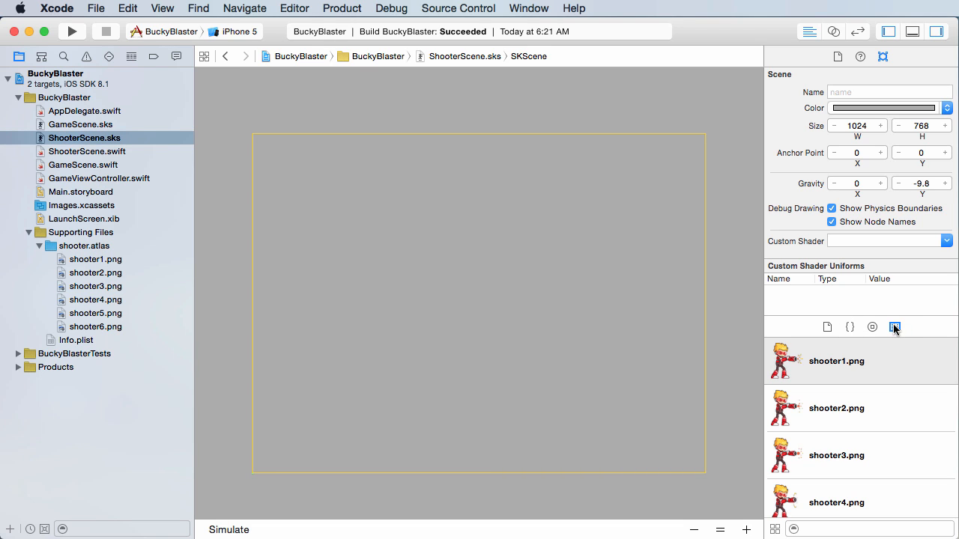
pyautogui.click(827, 327)
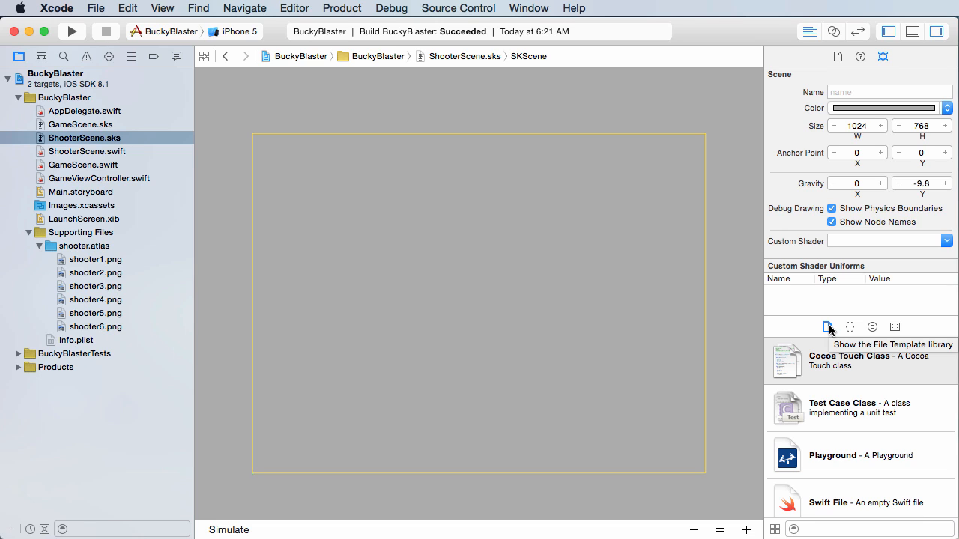
pyautogui.click(895, 327)
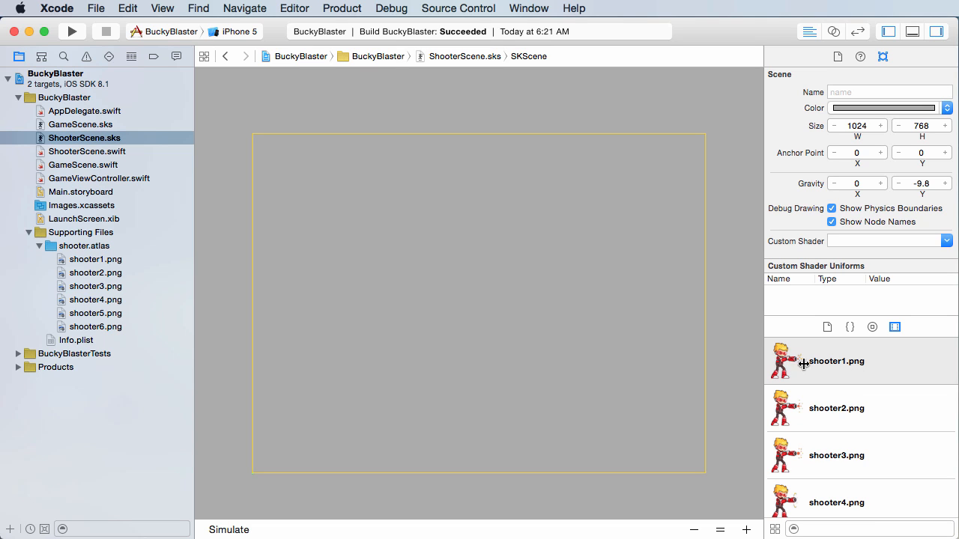
# Step: Drop shooter1.png as a sprite on the left of the canvas, then show the scene settings
pyautogui.moveTo(788, 362)
pyautogui.mouseDown()
pyautogui.moveTo(664, 403)
pyautogui.moveTo(293, 285)
pyautogui.moveTo(293, 265)
pyautogui.mouseUp()
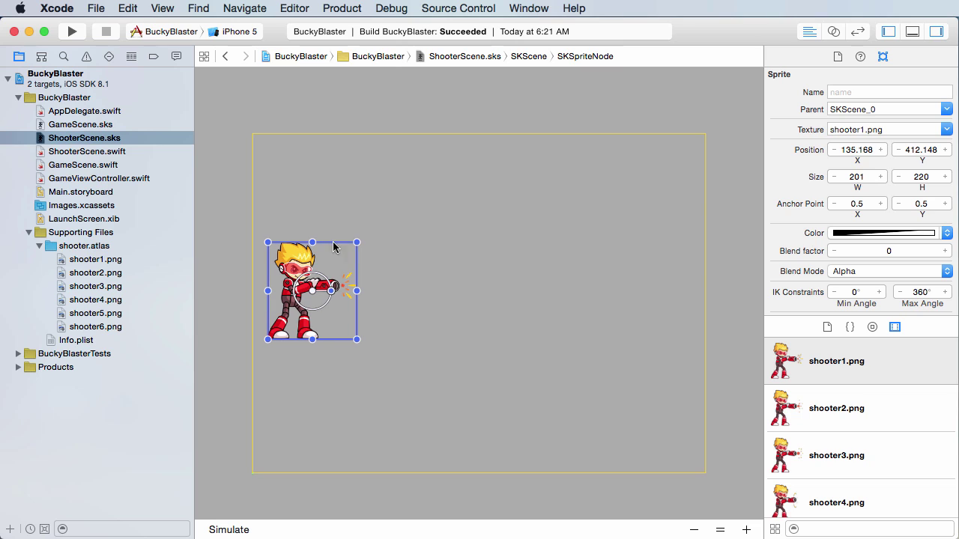
pyautogui.click(418, 274)
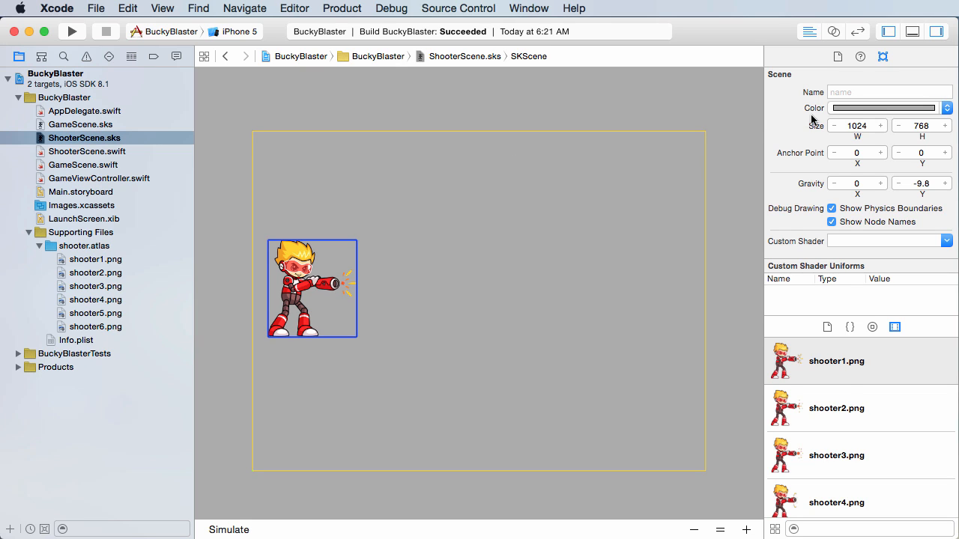
# Step: Set the scene background colour to White via the Colors panel
pyautogui.click(882, 108)
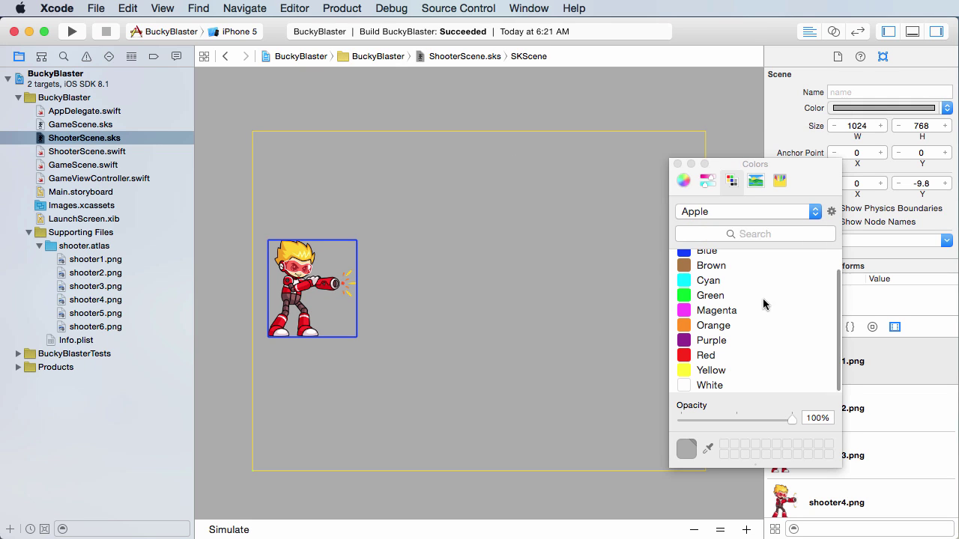
pyautogui.click(709, 383)
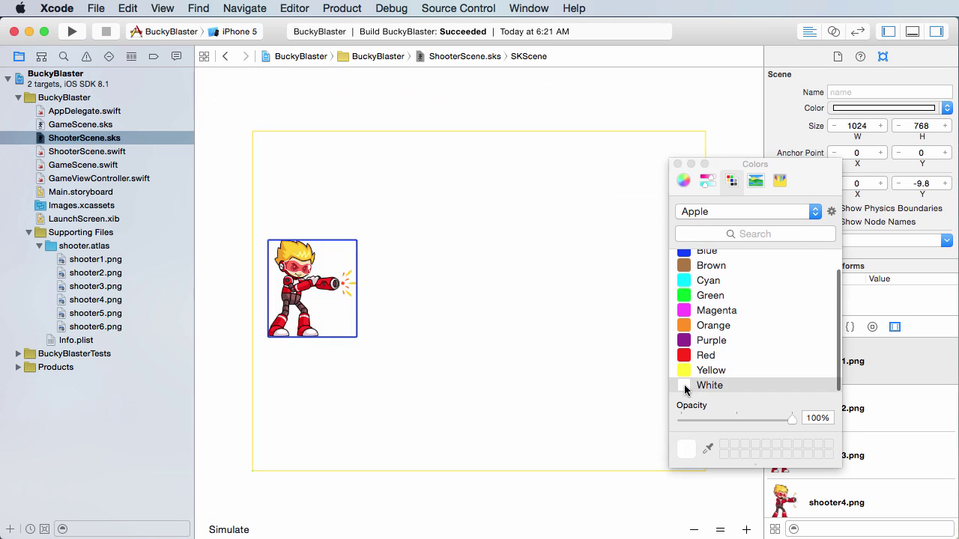
pyautogui.click(680, 165)
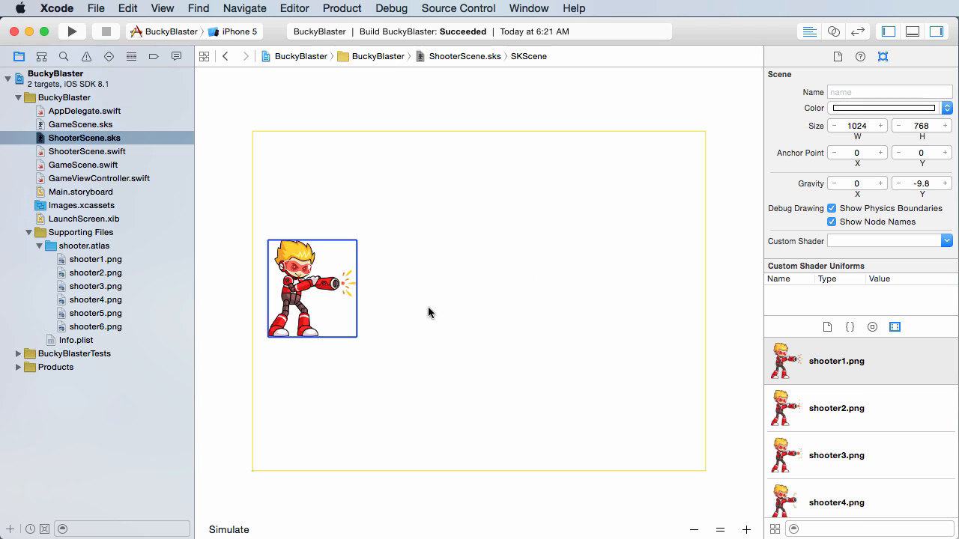
# Step: Name the sprite shooterNode and make its physics body dynamic in Physics Definition
pyautogui.click(333, 292)
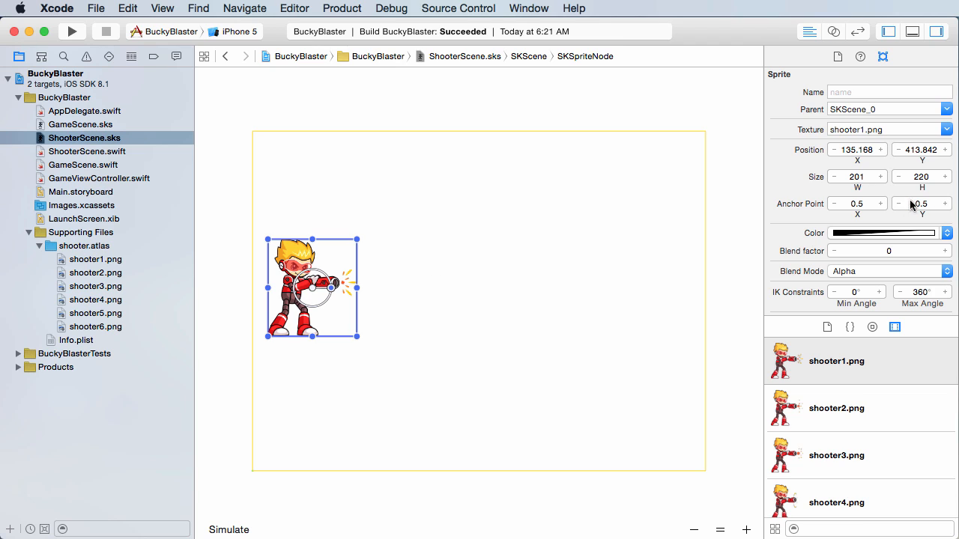
pyautogui.click(846, 93)
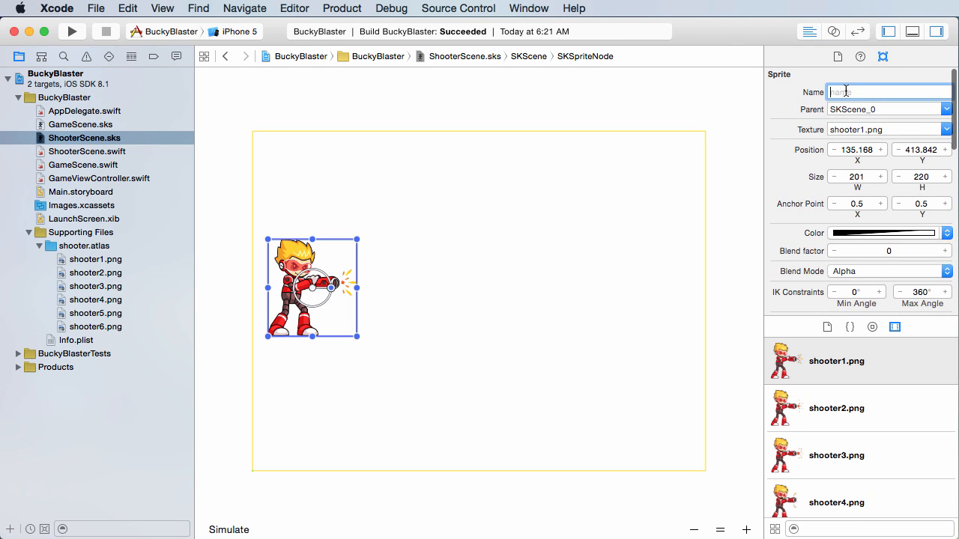
pyautogui.write('shooter')
pyautogui.write('Node')
pyautogui.press('Return')
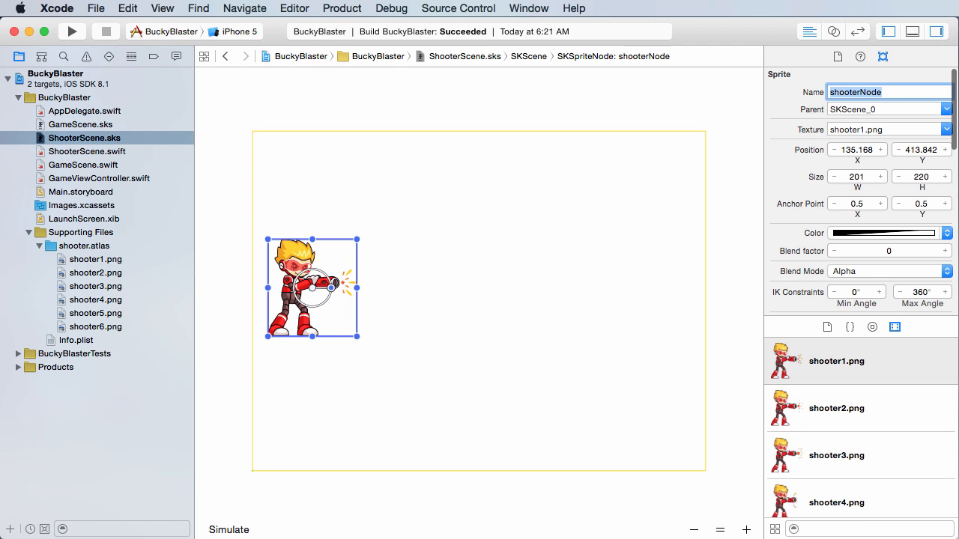
pyautogui.moveTo(923, 318); pyautogui.dragTo(923, 400)
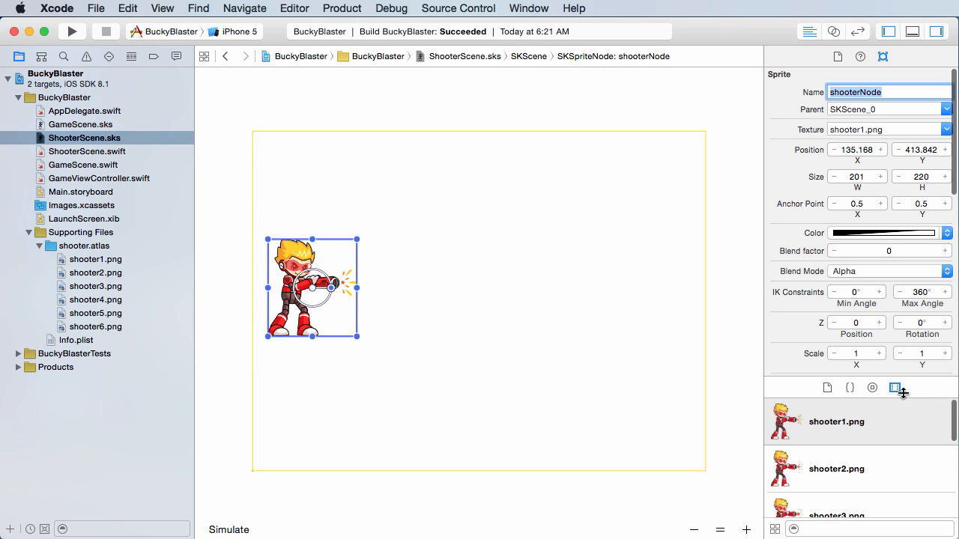
pyautogui.scroll(-1, 908, 180)
pyautogui.scroll(-2, 906, 173)
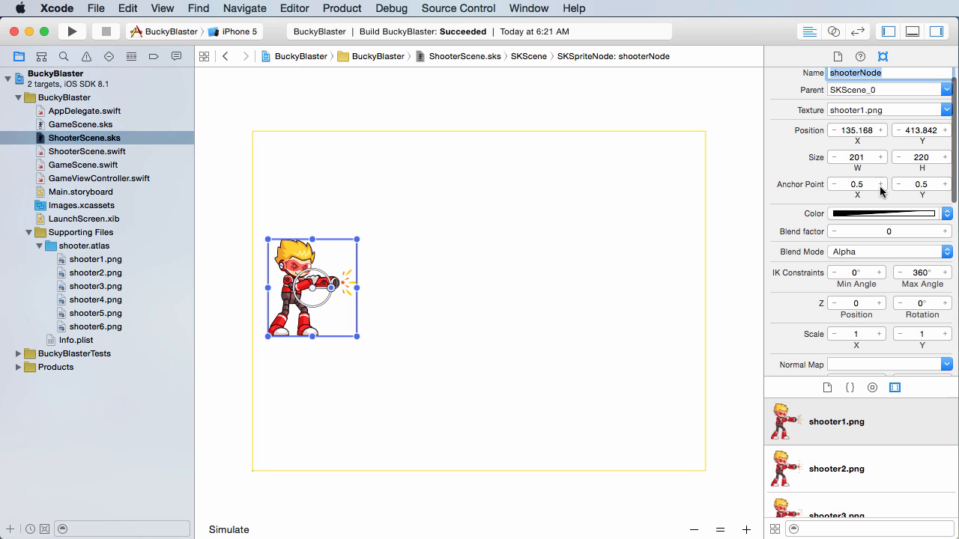
pyautogui.scroll(2, 808, 136)
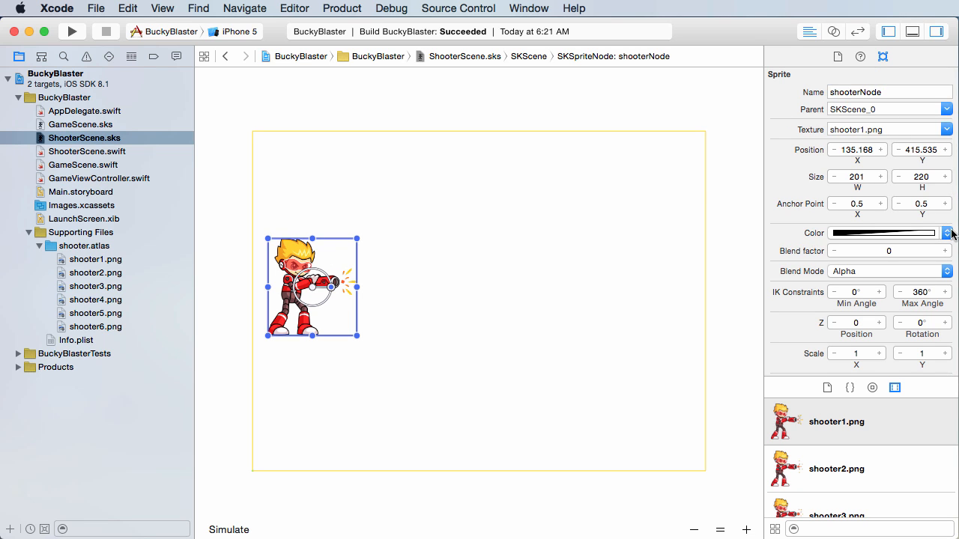
pyautogui.scroll(-5, 857, 221)
pyautogui.scroll(-5, 858, 221)
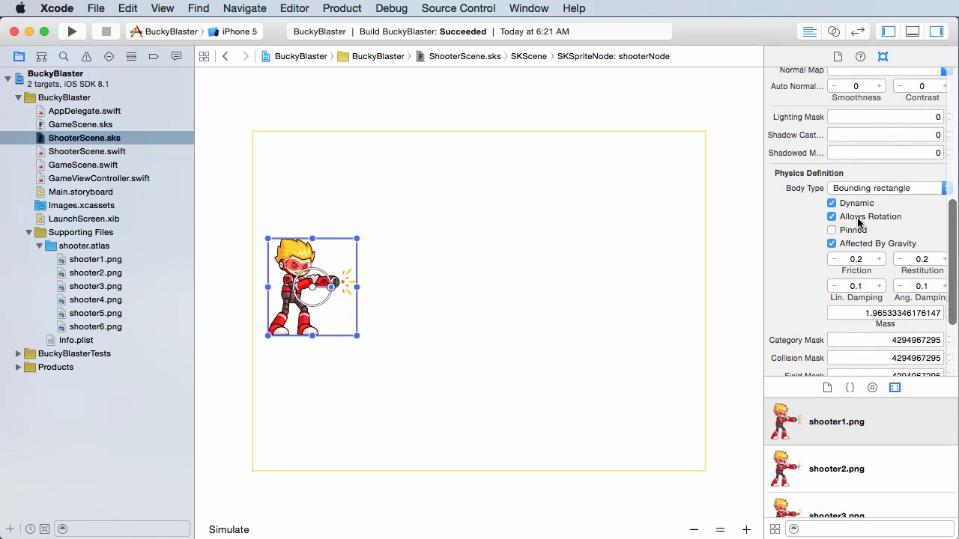
pyautogui.scroll(-3, 859, 221)
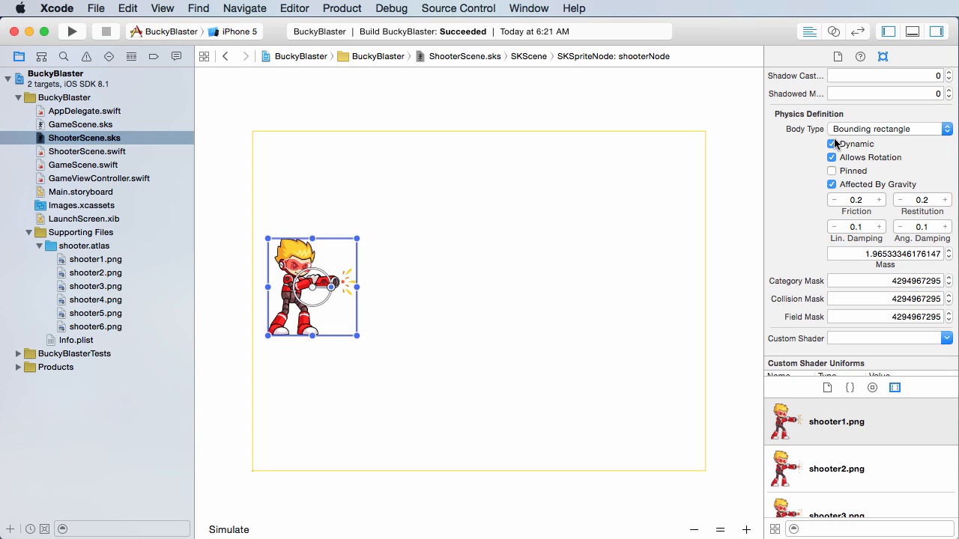
pyautogui.click(832, 144)
pyautogui.click(941, 135)
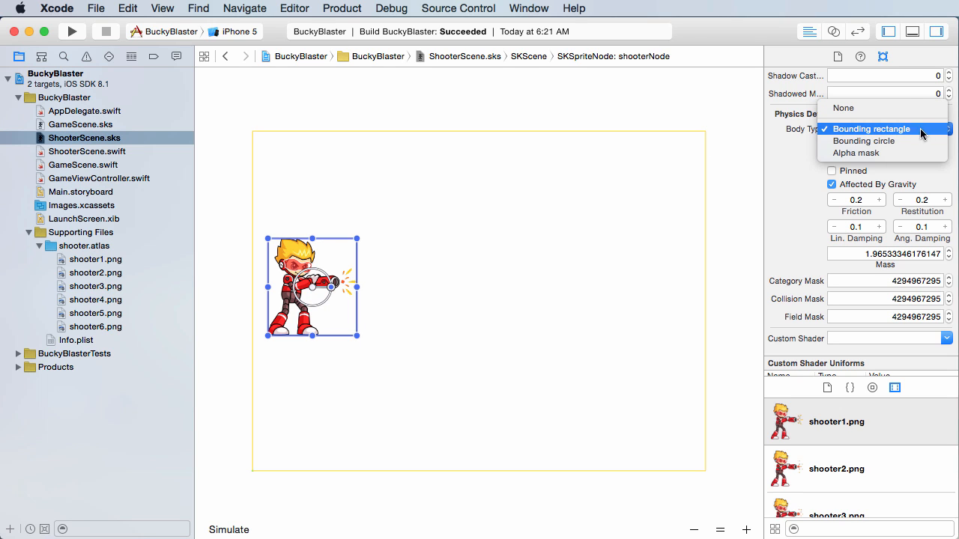
pyautogui.click(877, 155)
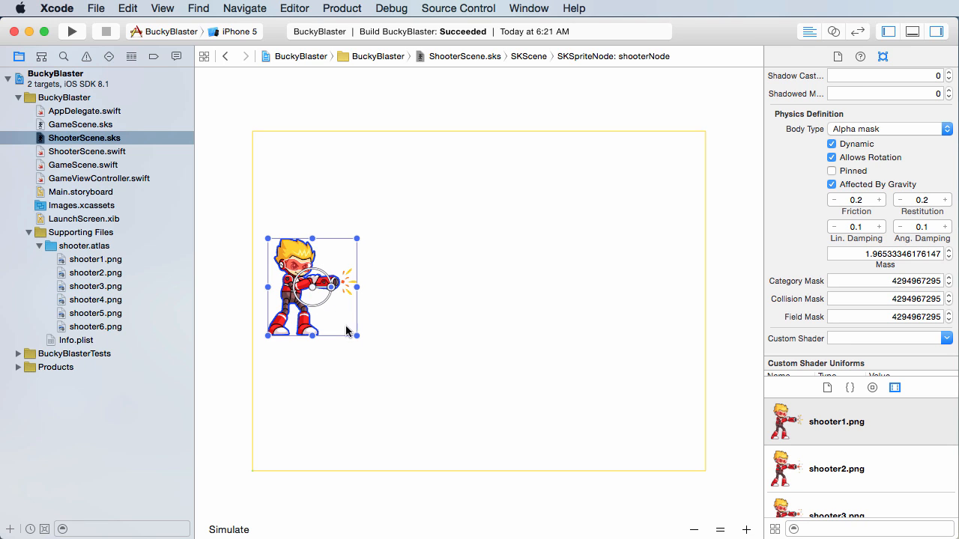
pyautogui.click(404, 313)
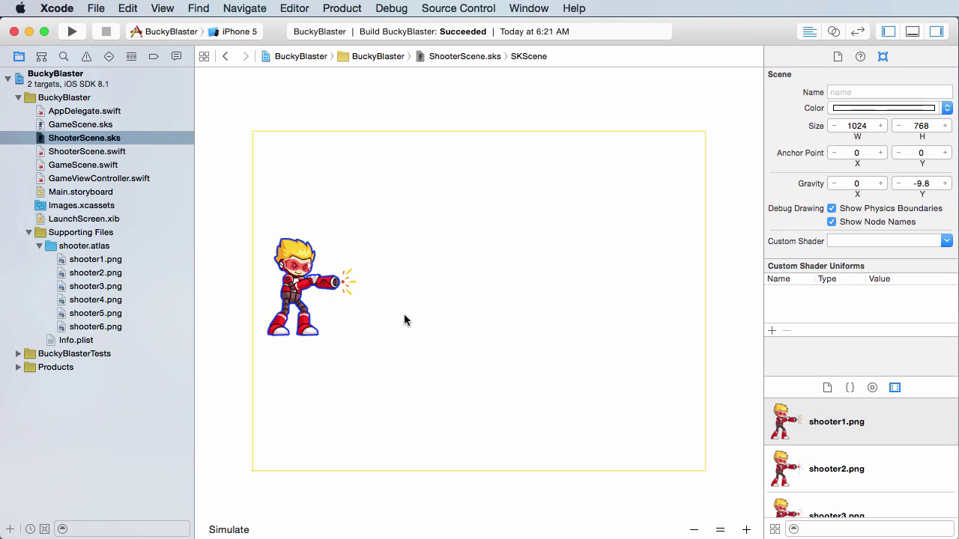
pyautogui.click(305, 270)
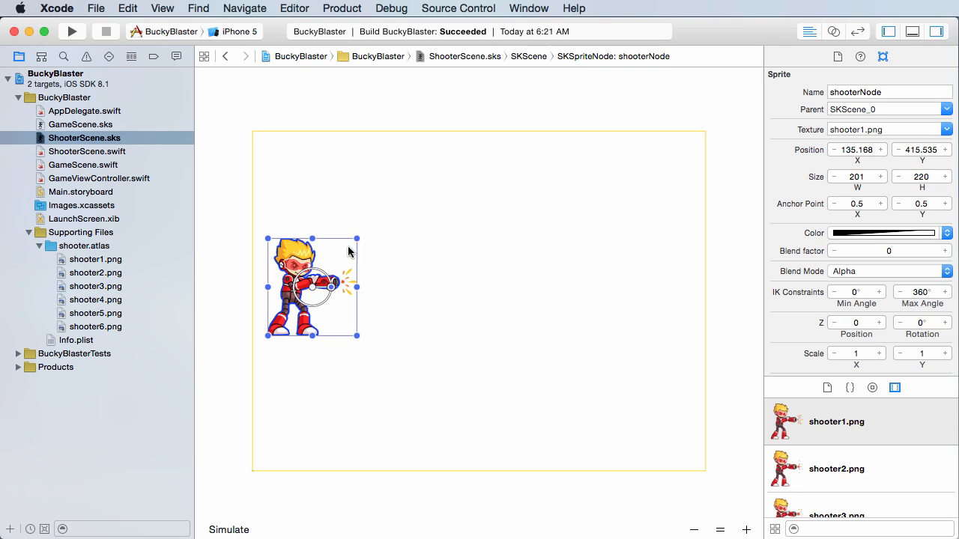
pyautogui.click(398, 290)
pyautogui.click(303, 259)
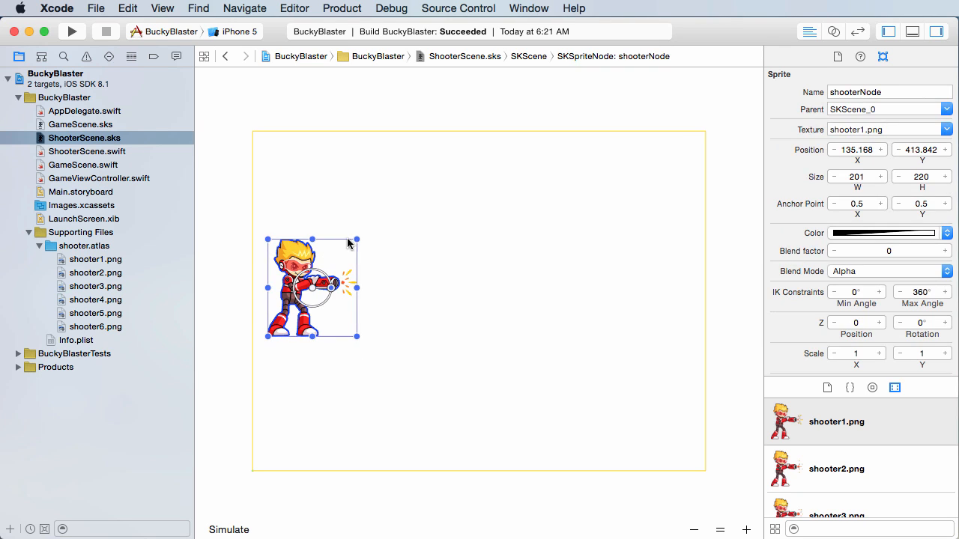
pyautogui.click(415, 248)
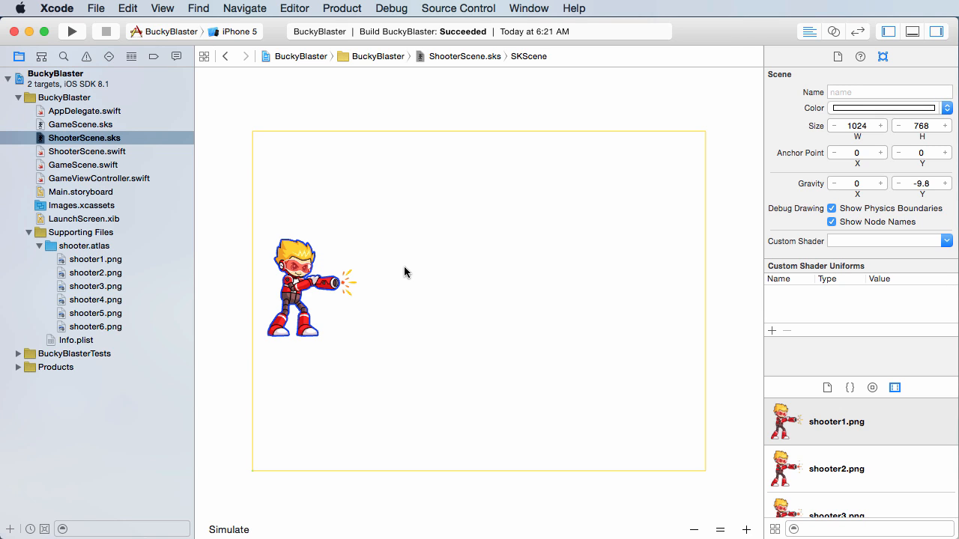
pyautogui.click(327, 277)
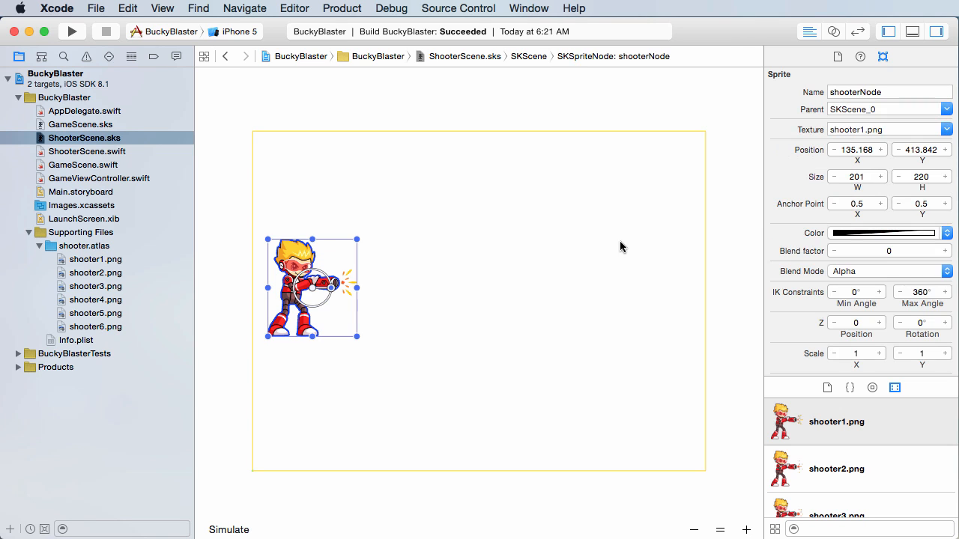
pyautogui.scroll(-3, 868, 183)
pyautogui.scroll(3, 868, 182)
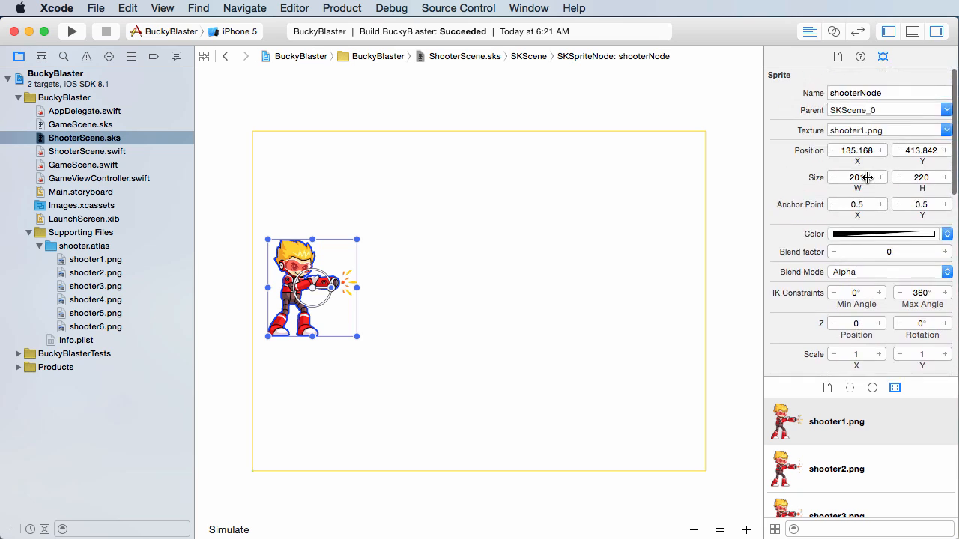
pyautogui.scroll(-5, 868, 183)
pyautogui.scroll(-3, 868, 183)
pyautogui.scroll(-3, 868, 183)
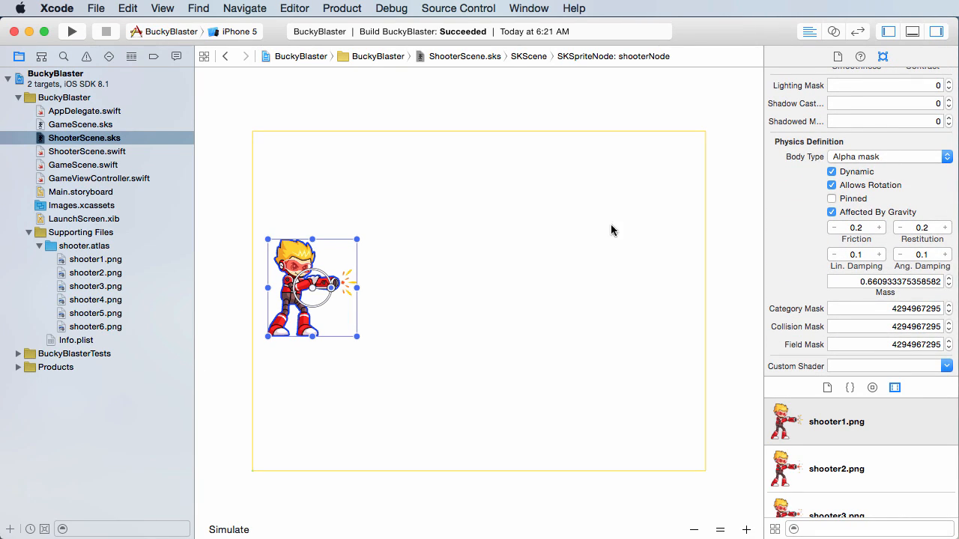
pyautogui.click(445, 310)
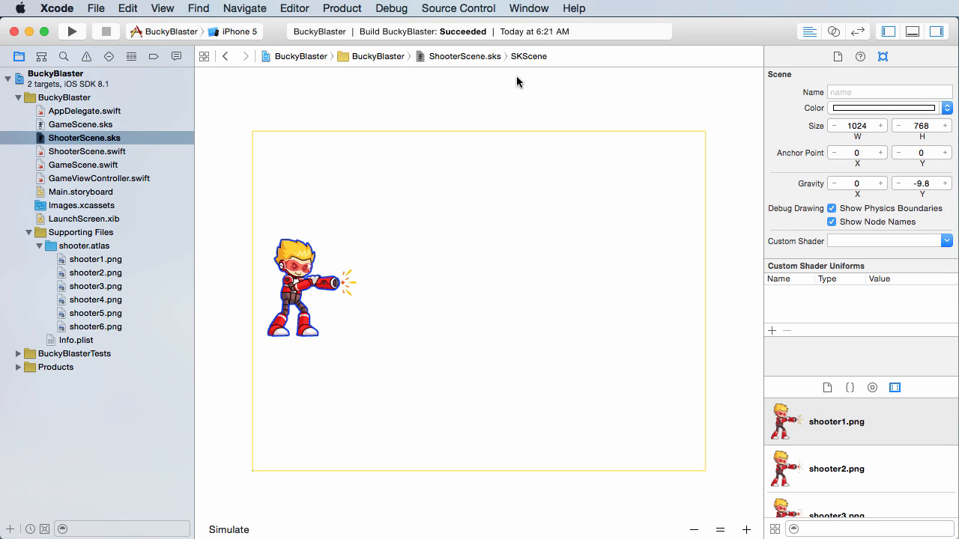
pyautogui.click(229, 529)
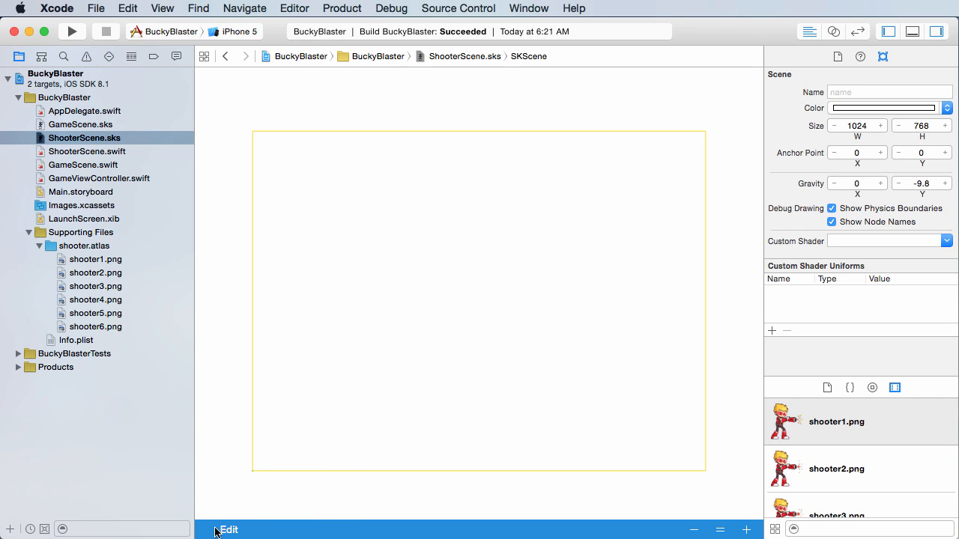
pyautogui.click(229, 530)
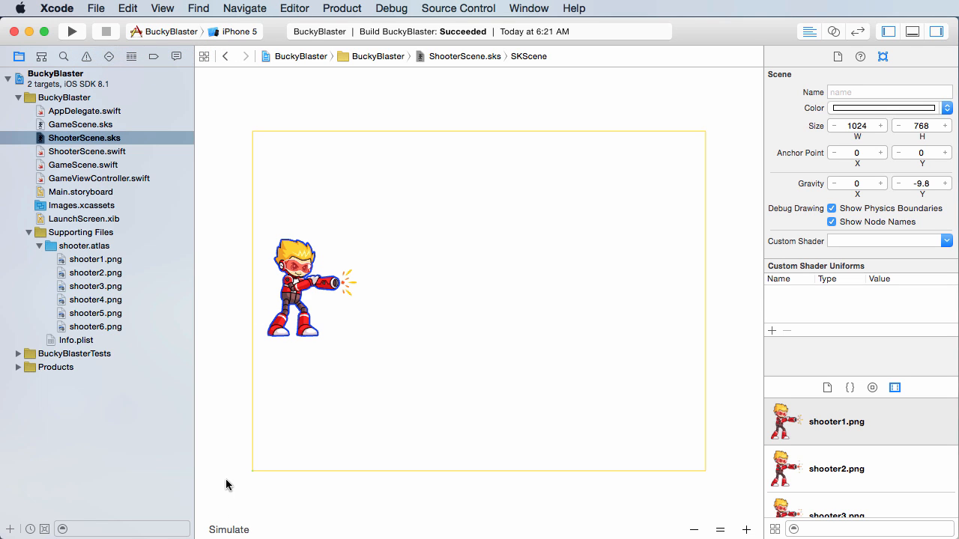
pyautogui.click(229, 530)
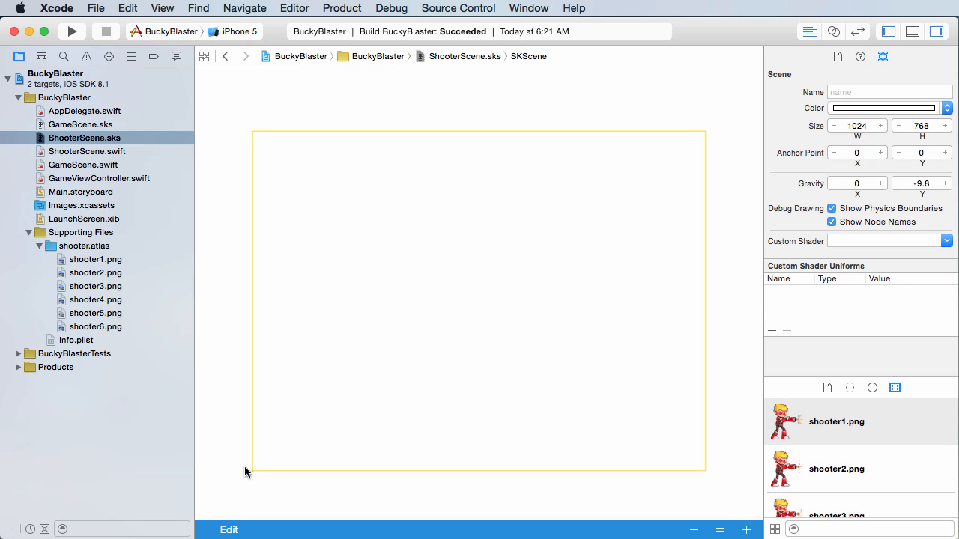
pyautogui.click(229, 530)
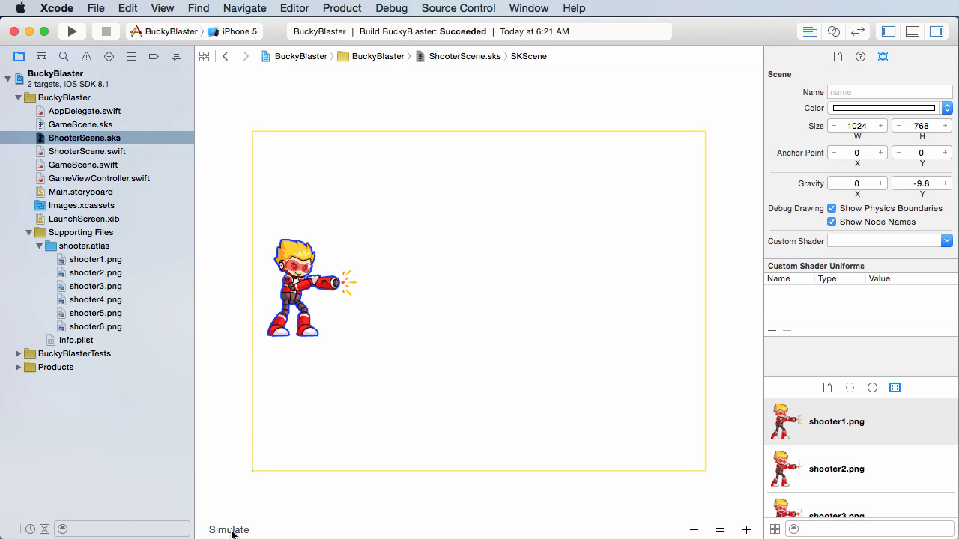
pyautogui.click(693, 531)
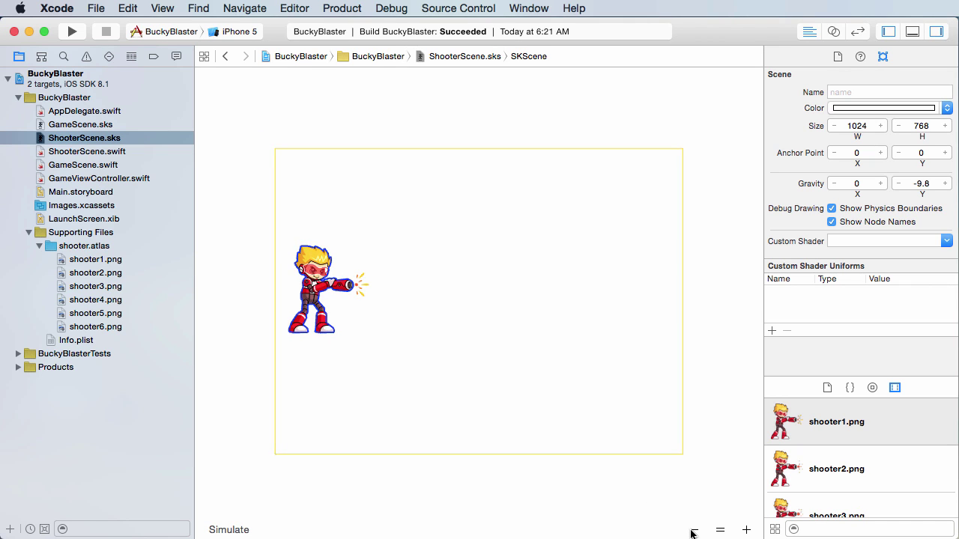
pyautogui.click(229, 530)
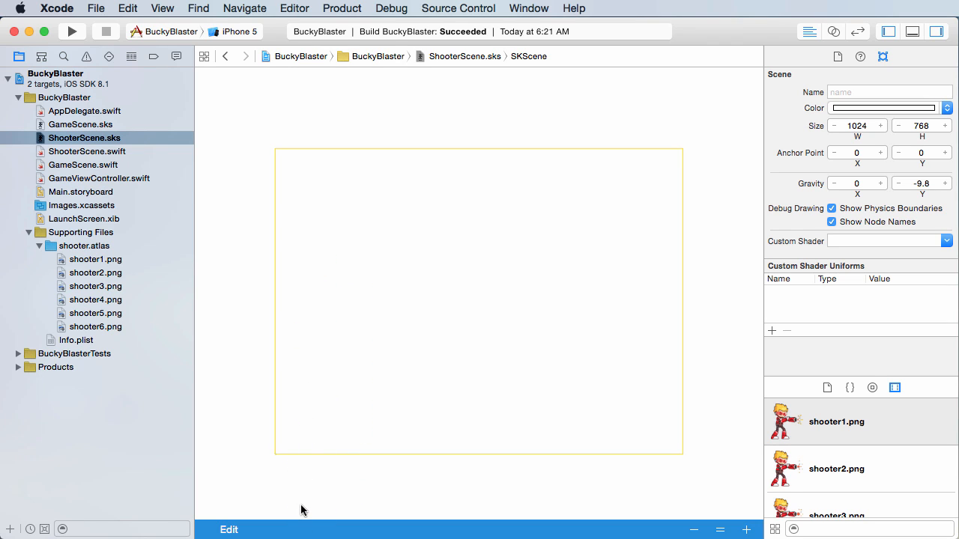
pyautogui.click(229, 529)
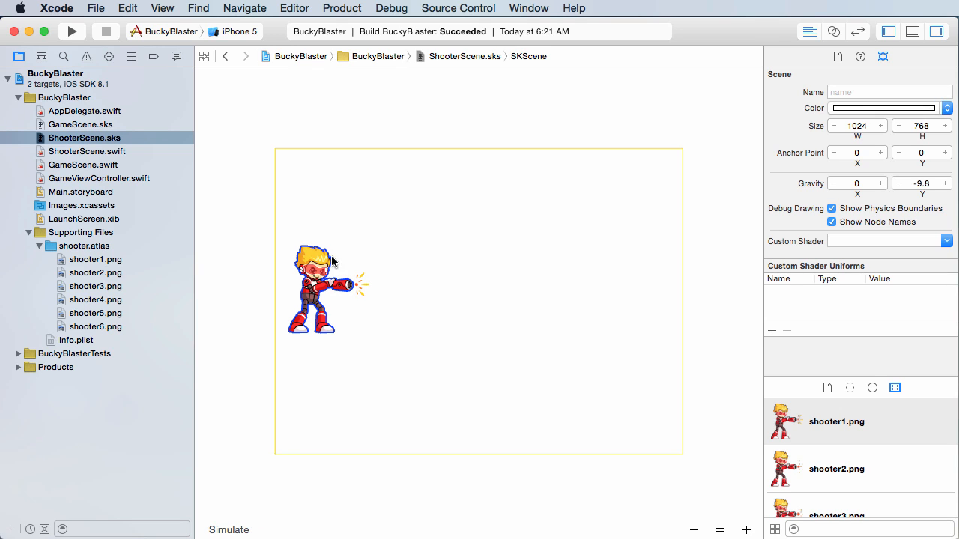
pyautogui.click(228, 529)
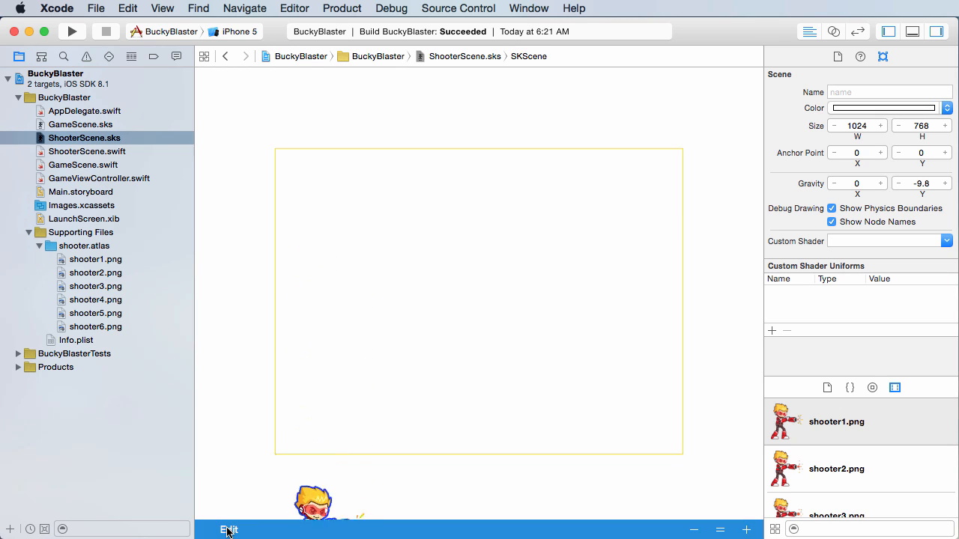
pyautogui.click(229, 529)
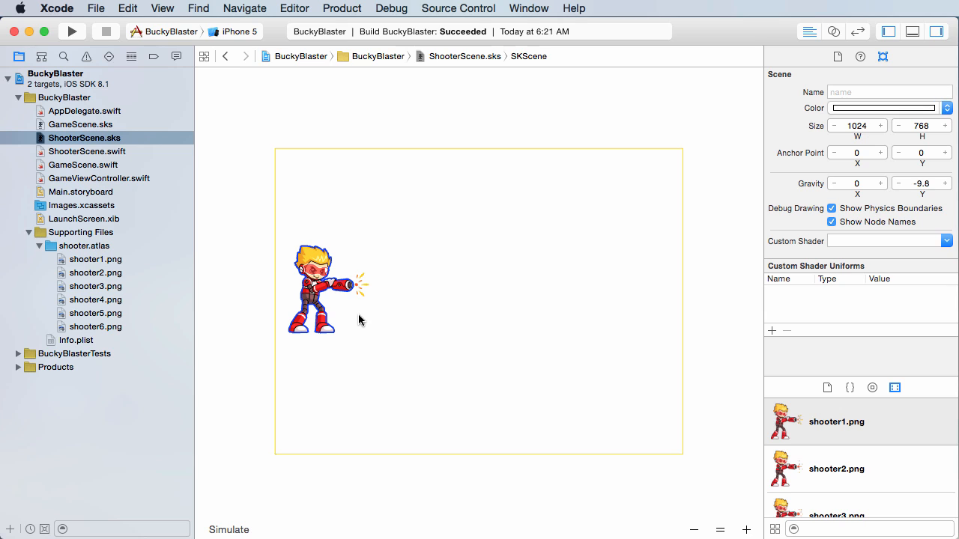
# Step: Check Pinned and uncheck Dynamic on shooterNode's physics body, then deselect it
pyautogui.click(318, 291)
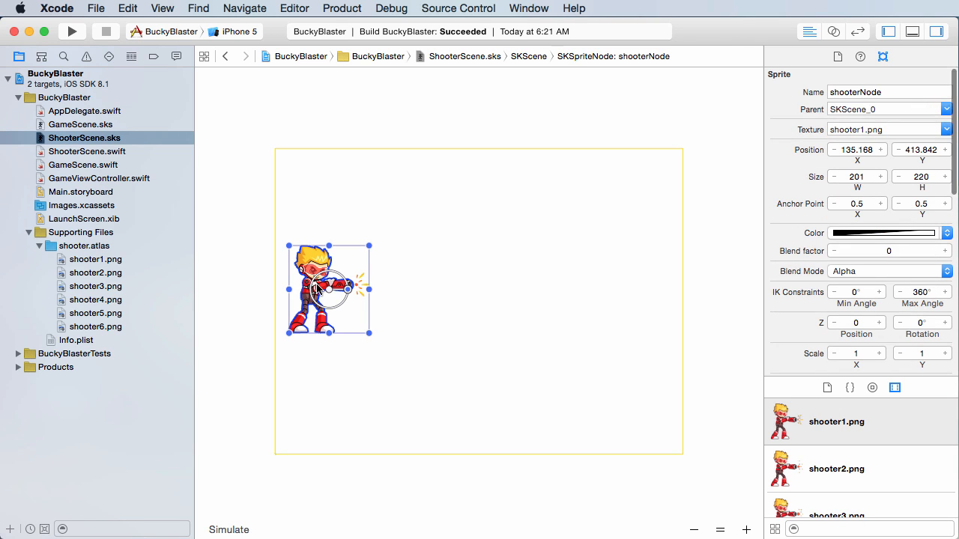
pyautogui.scroll(-4, 875, 178)
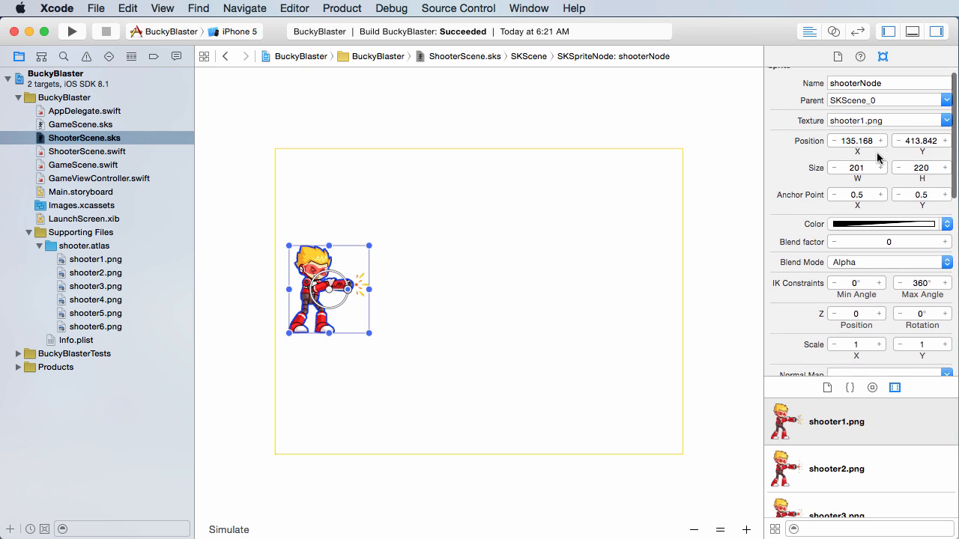
pyautogui.scroll(-4, 877, 169)
pyautogui.scroll(-4, 878, 161)
pyautogui.scroll(-3, 878, 156)
pyautogui.scroll(-3, 879, 156)
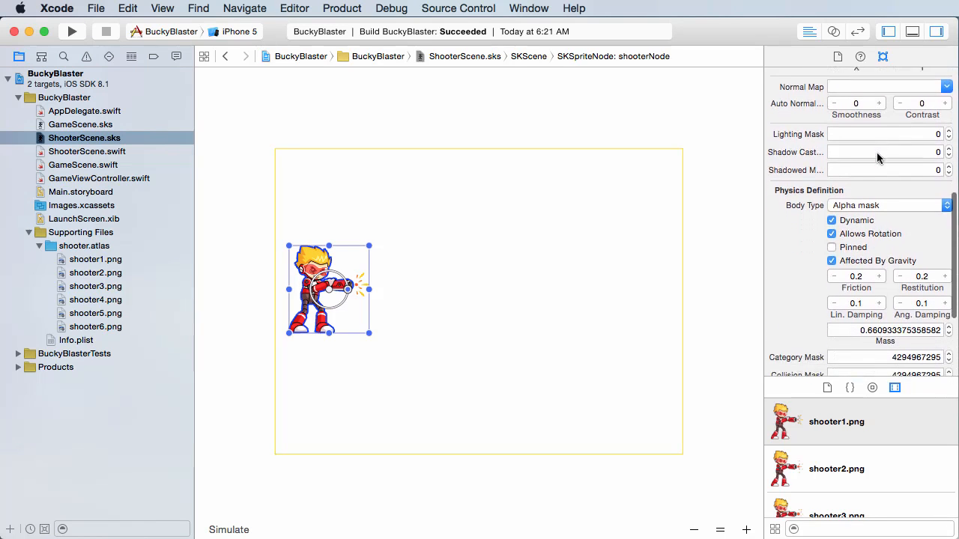
pyautogui.scroll(-2, 876, 161)
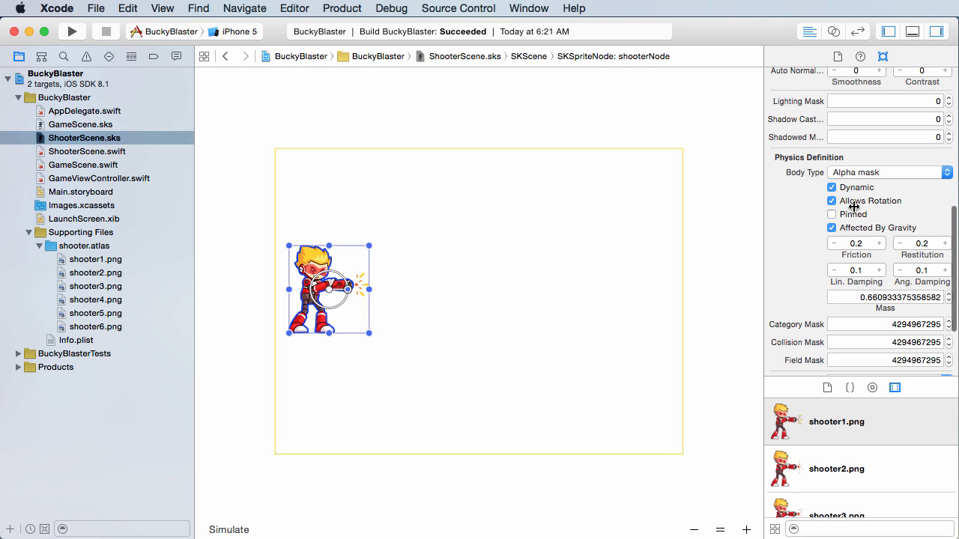
pyautogui.click(832, 214)
pyautogui.click(831, 187)
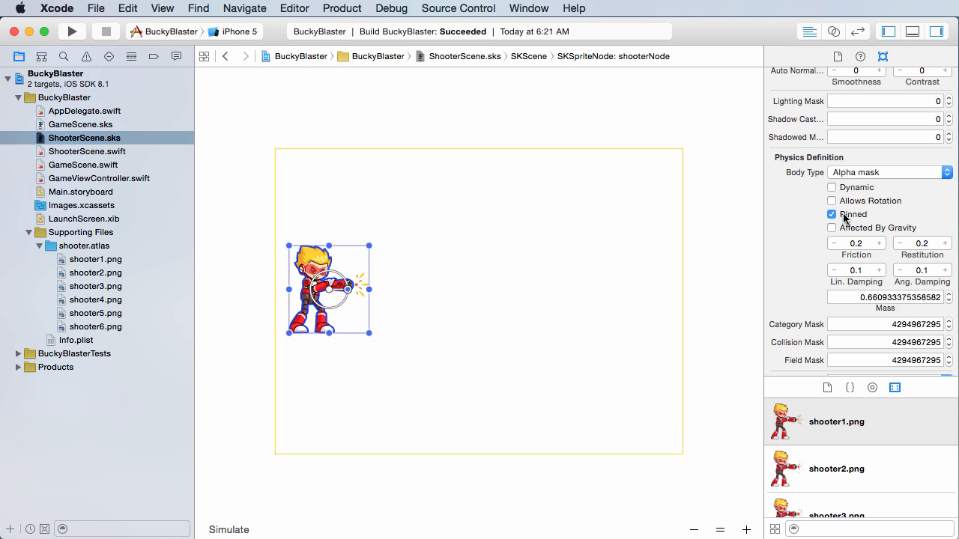
pyautogui.click(247, 304)
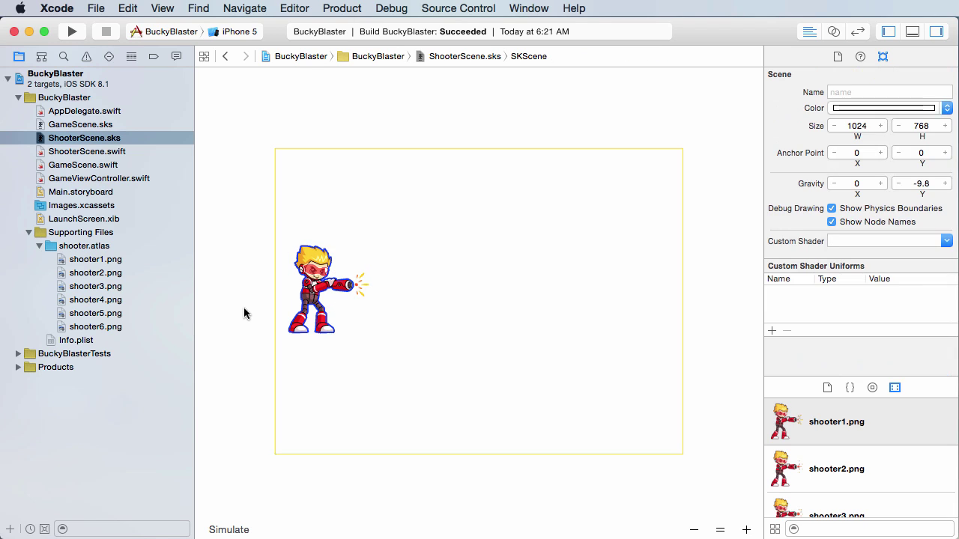
# Step: Simulate the pinned shooter, then build and run BuckyBlaster on the iPhone 5 simulator
pyautogui.click(228, 530)
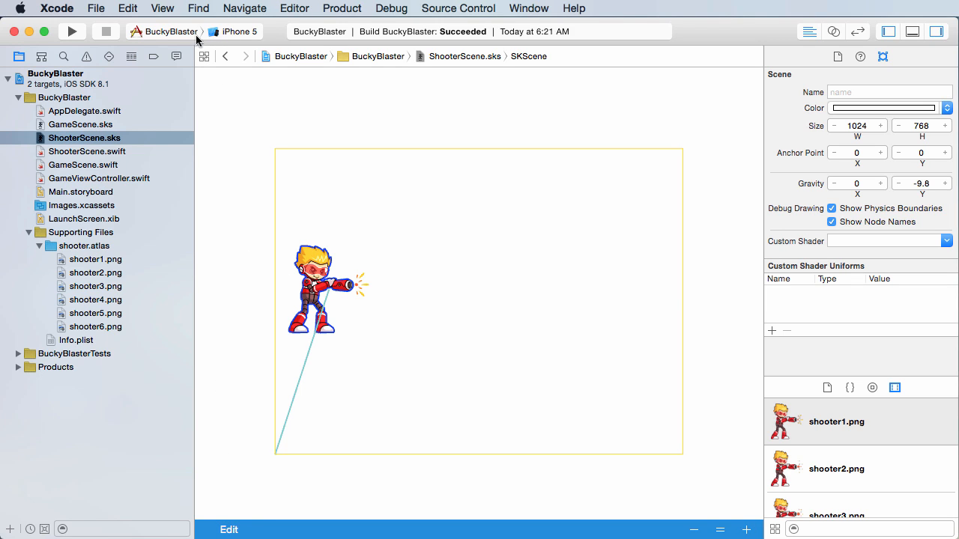
pyautogui.click(72, 32)
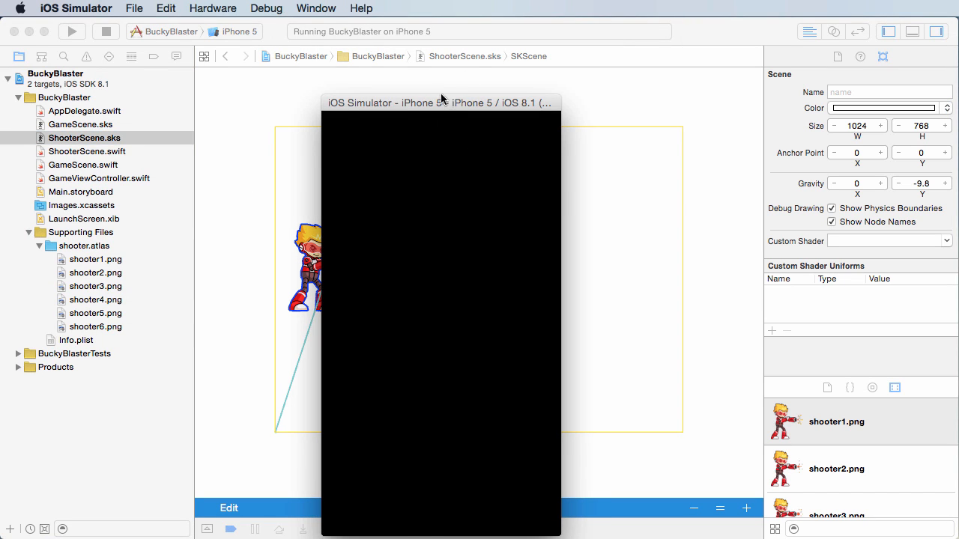
# Step: Reposition the Simulator window and tap the 'Tap to Play' screen to launch the shooter scene
pyautogui.moveTo(440, 105); pyautogui.dragTo(465, 82)
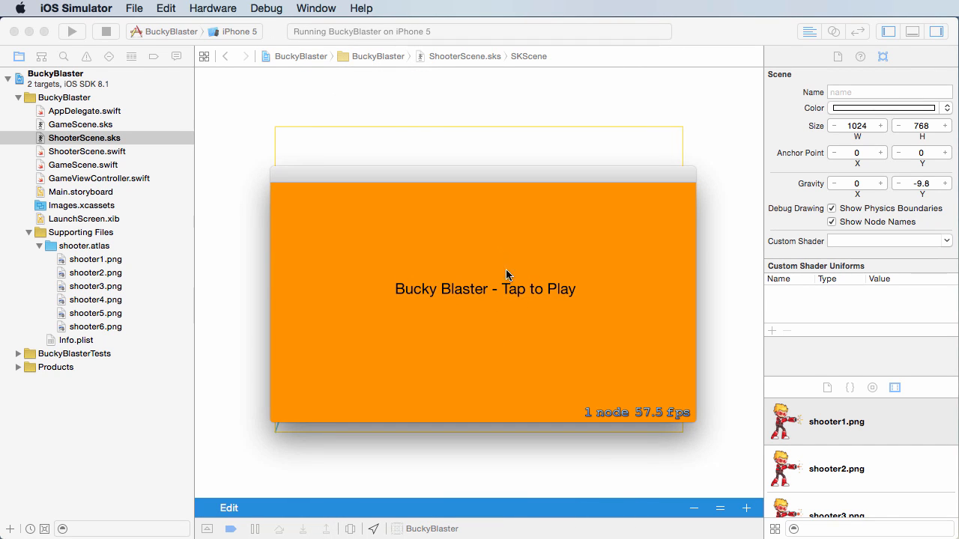
pyautogui.click(500, 307)
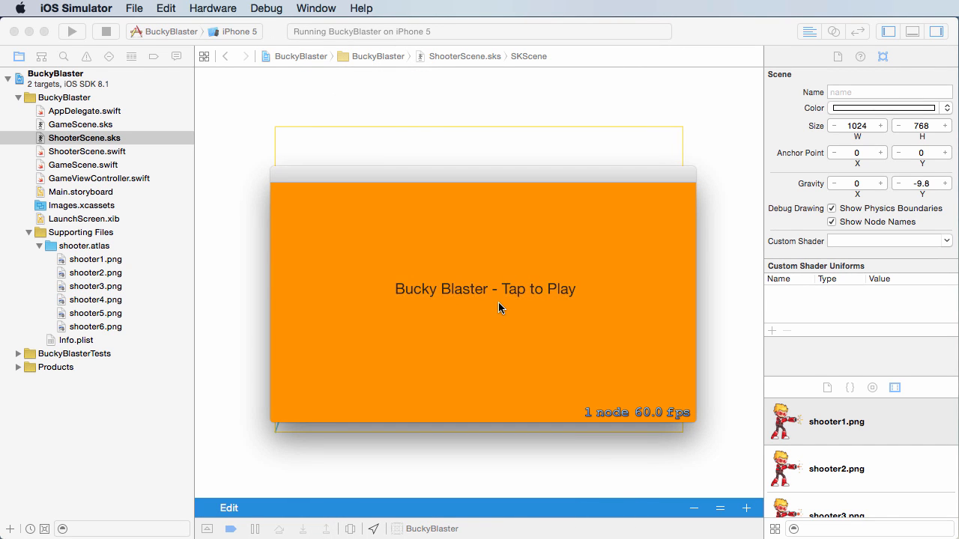